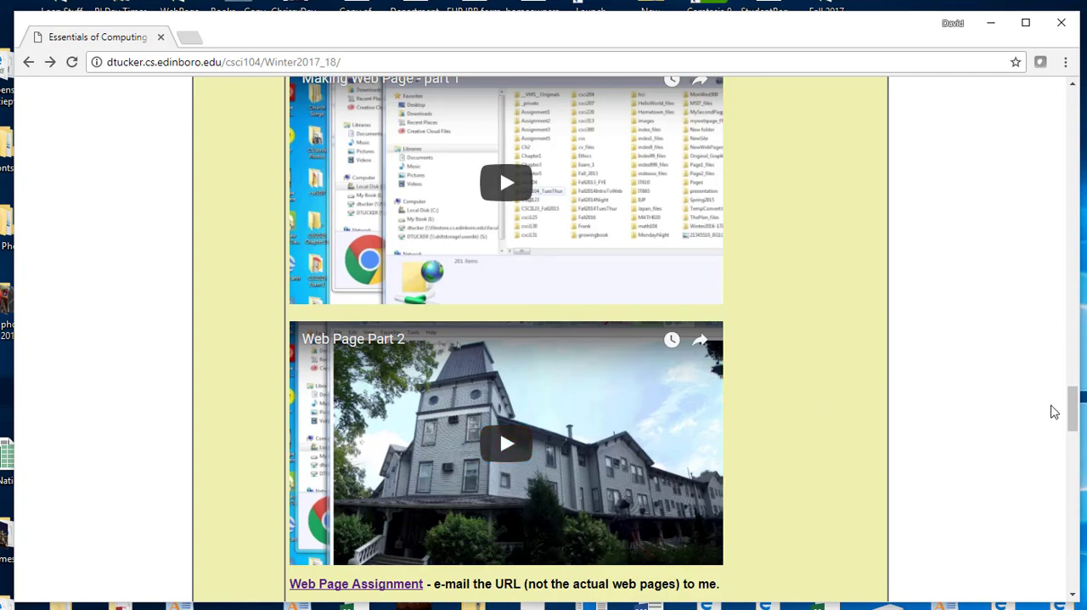
- Open the Web Page Assignment page linked below the Web Page Part 2 video on the course page
mouse_move(1074, 404)
mouse_down()
mouse_move(1074, 388)
mouse_move(1074, 425)
mouse_up()
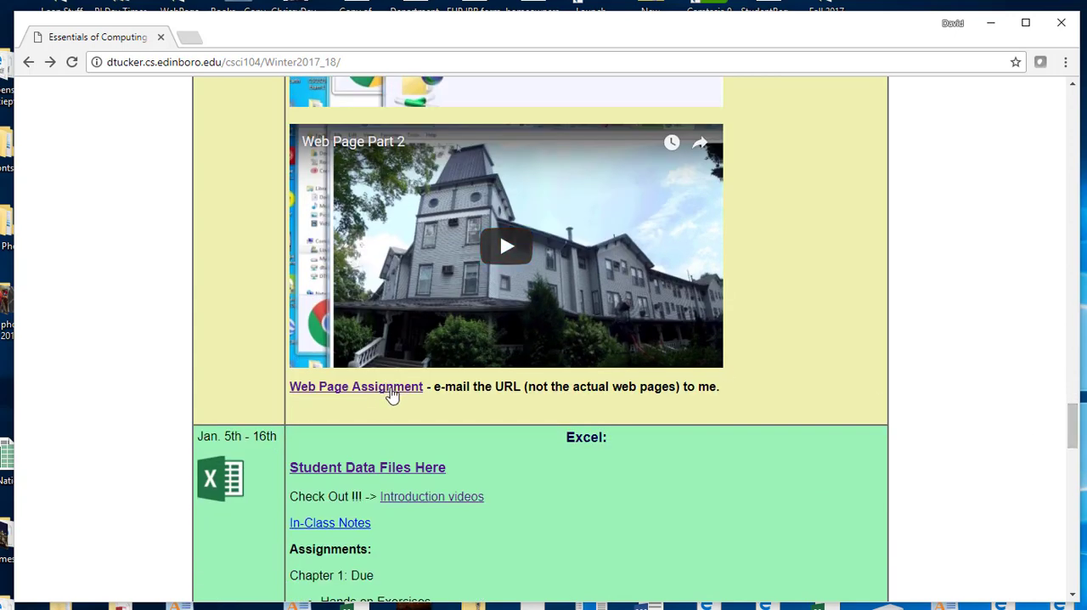
click(387, 389)
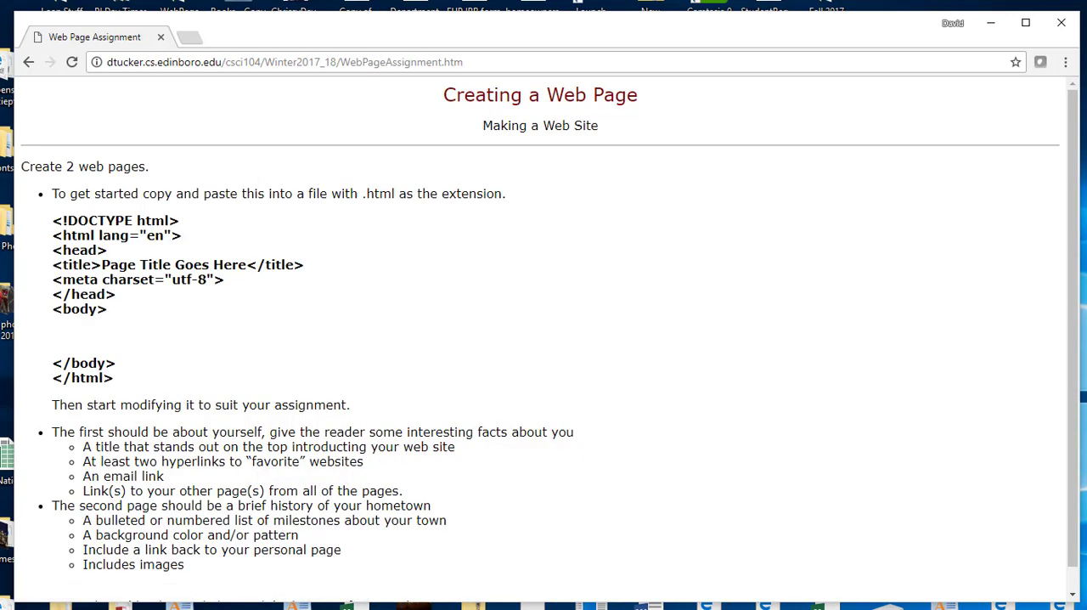
click(36, 65)
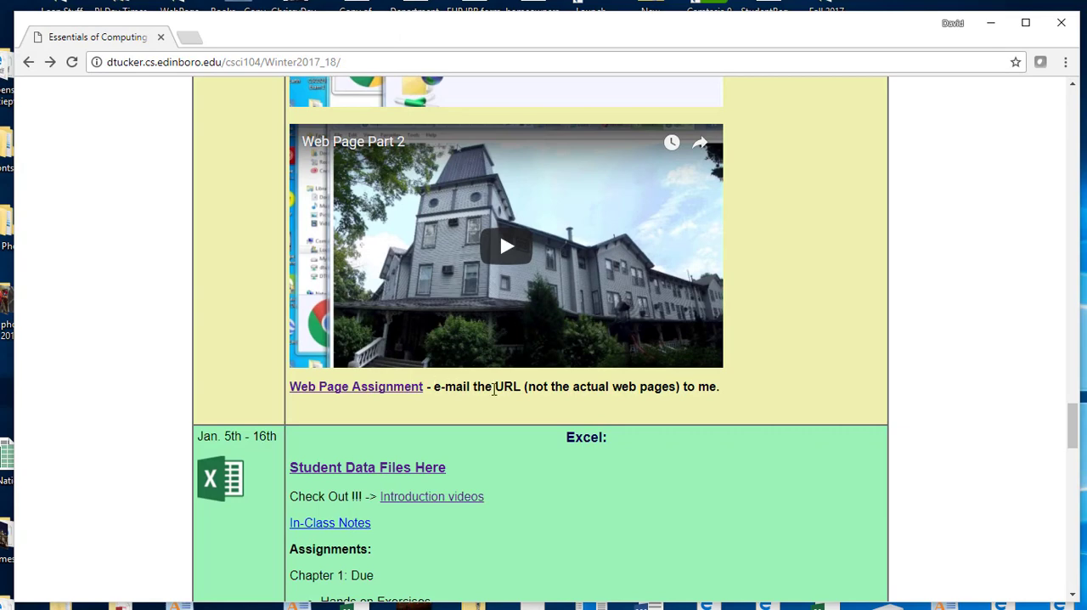
click(384, 391)
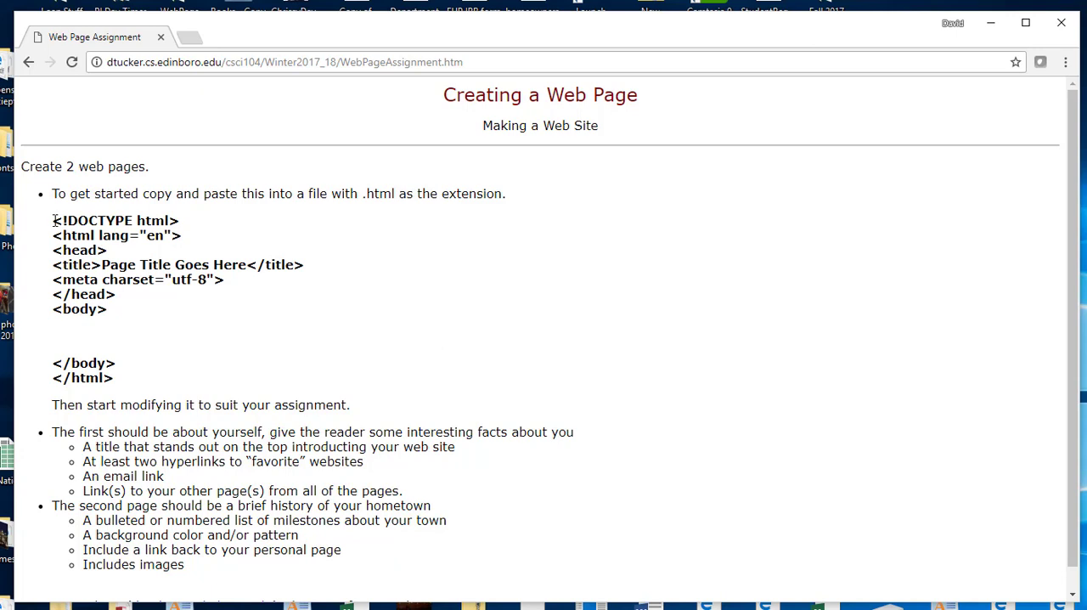
- Copy the HTML starter code from <!DOCTYPE html> through </html> in the assignment instructions
drag(53, 220, 114, 378)
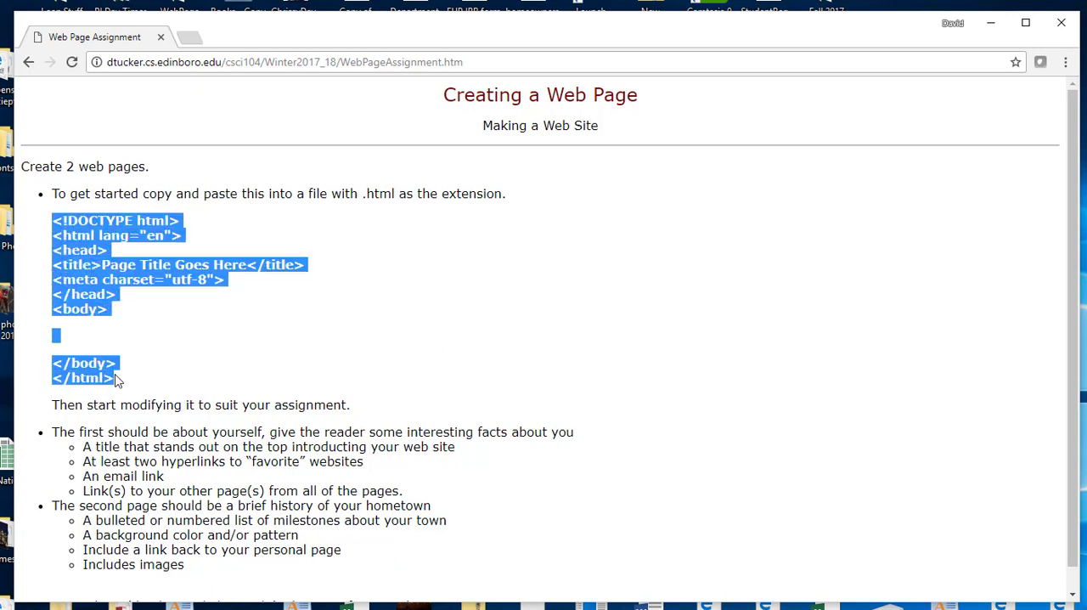
right_click(104, 279)
click(127, 291)
click(145, 318)
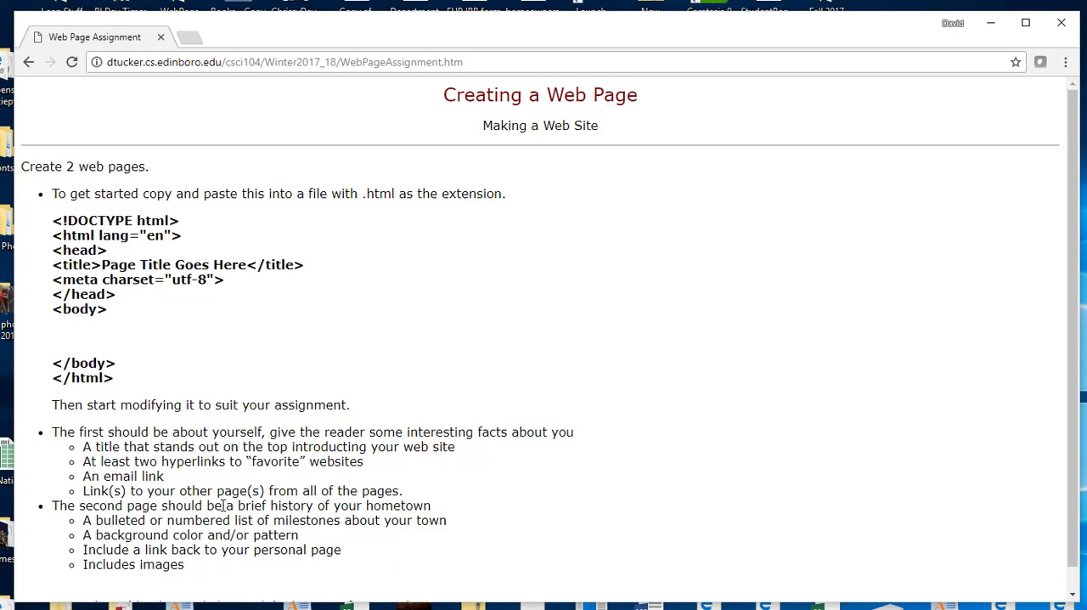
- Open Notepad and paste the copied HTML starter code into the empty document
key(super+s)
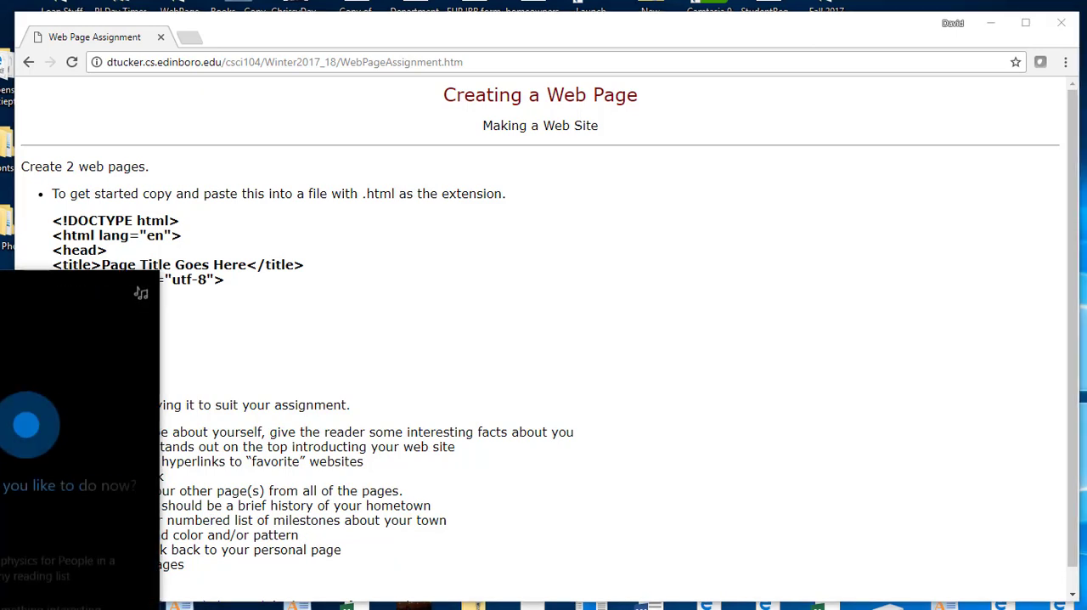
text(n)
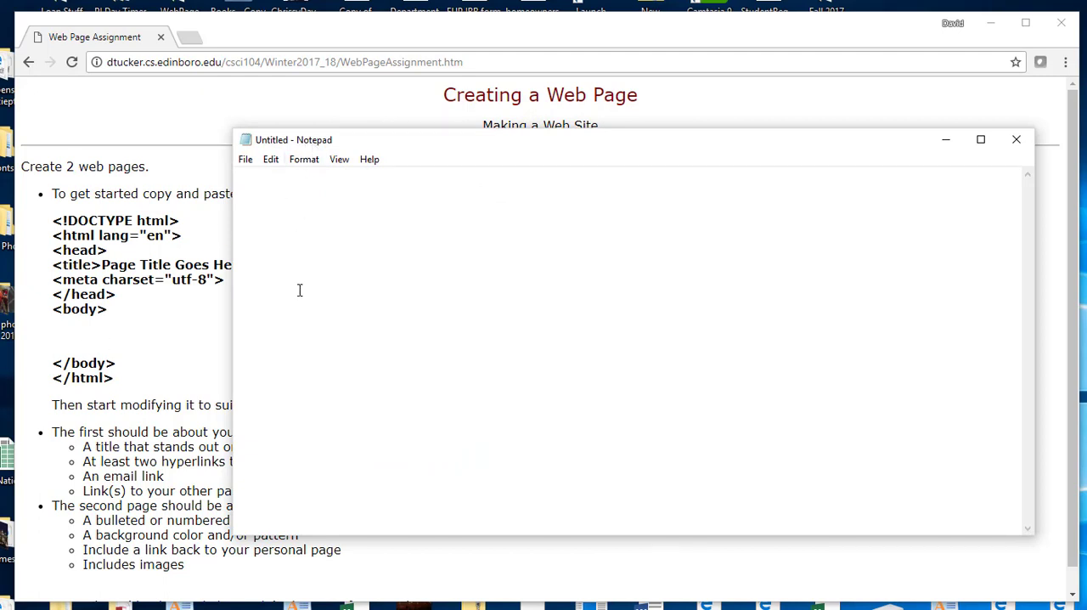
key(ctrl+v)
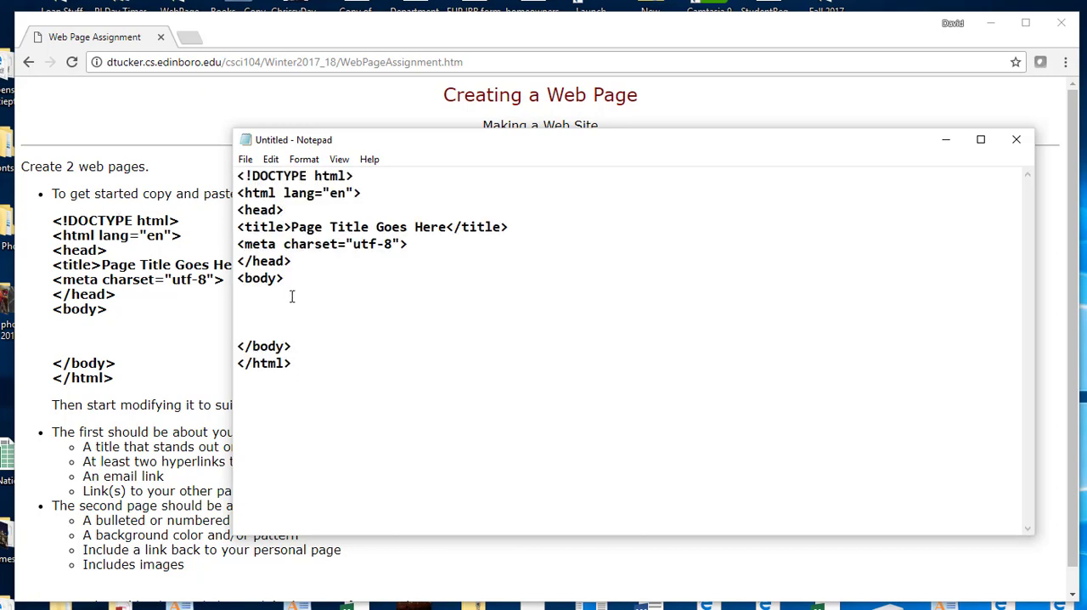
- Add a sentence between the body tags reading "Welcome to", the author's full name in possessive form, and "web page."
click(288, 305)
text(Welcome to my web page)
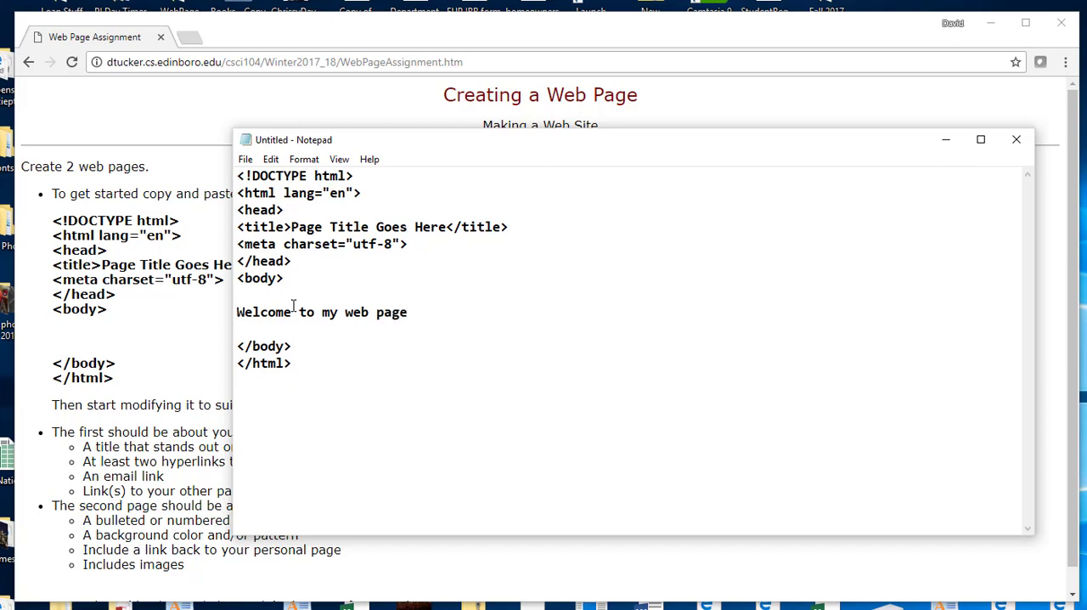
key(BackSpace)
key(BackSpace)
key(BackSpace)
key(BackSpace)
key(BackSpace)
key(BackSpace)
key(BackSpace)
key(BackSpace)
key(BackSpace)
key(BackSpace)
key(BackSpace)
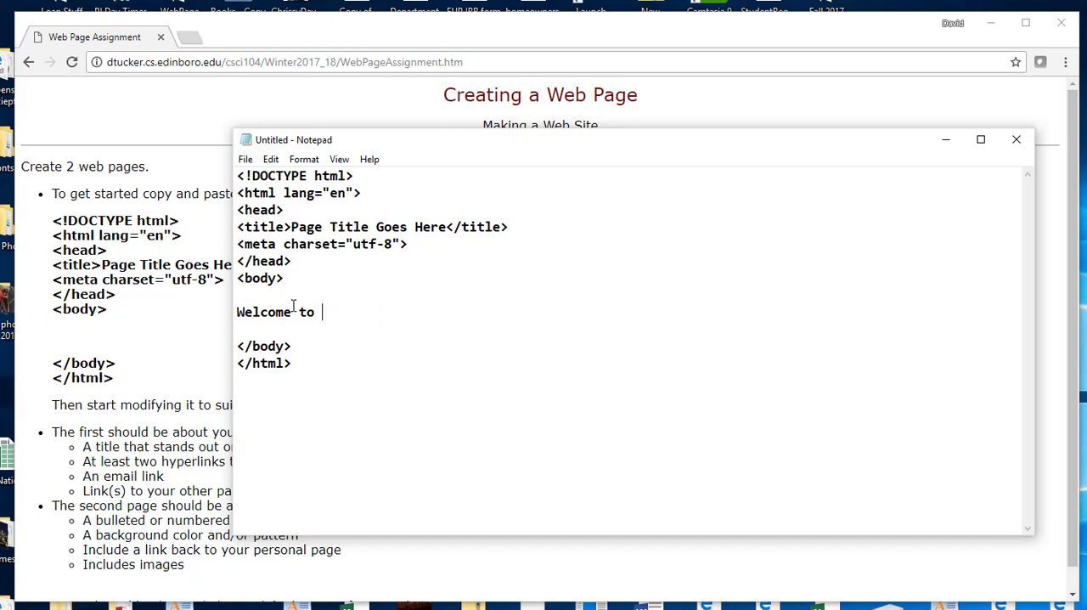
text(Dave Tucker's web )
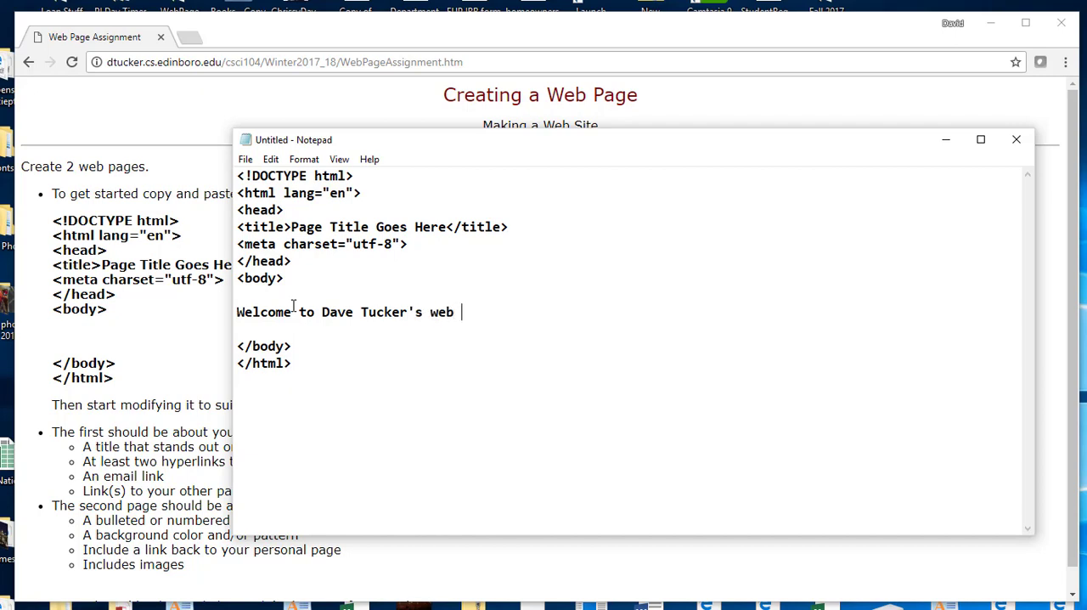
text(page.)
click(292, 224)
- Start saving the document under a new name, creating and opening a folder named Web Page on the Desktop
click(245, 162)
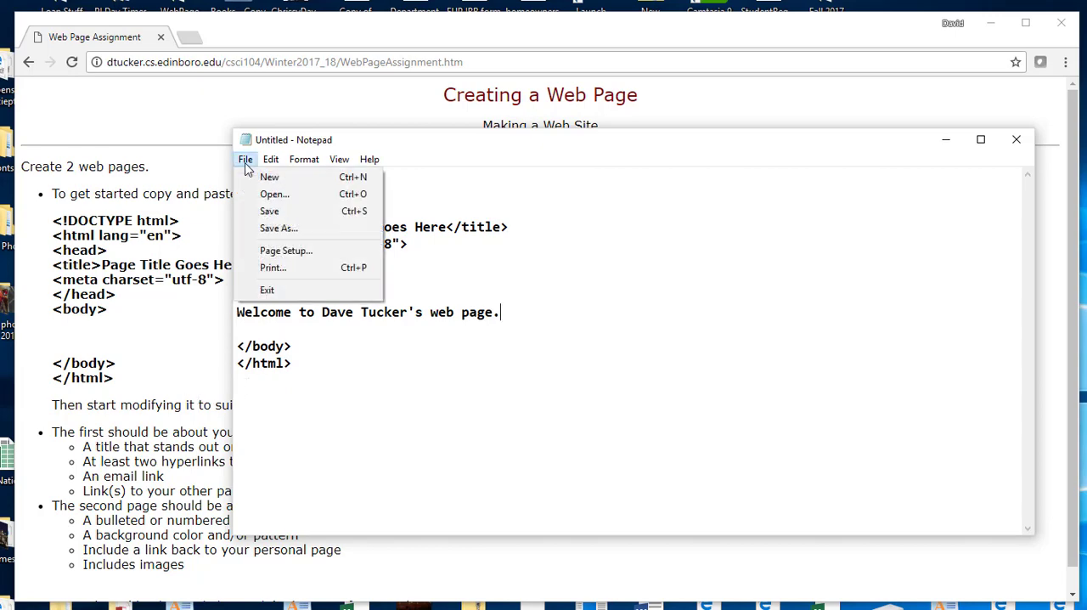
click(276, 229)
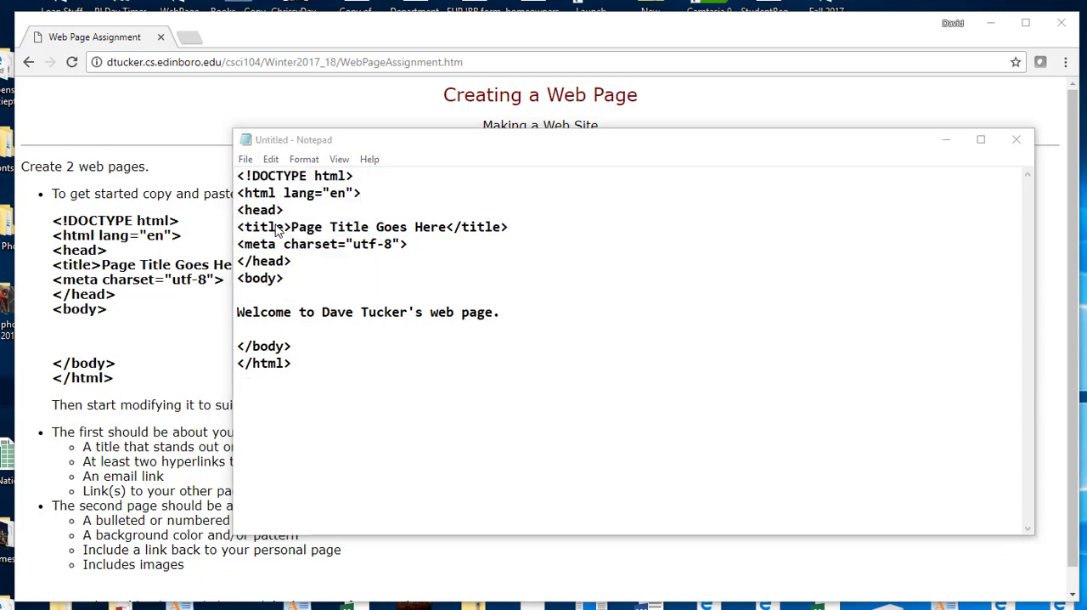
click(311, 283)
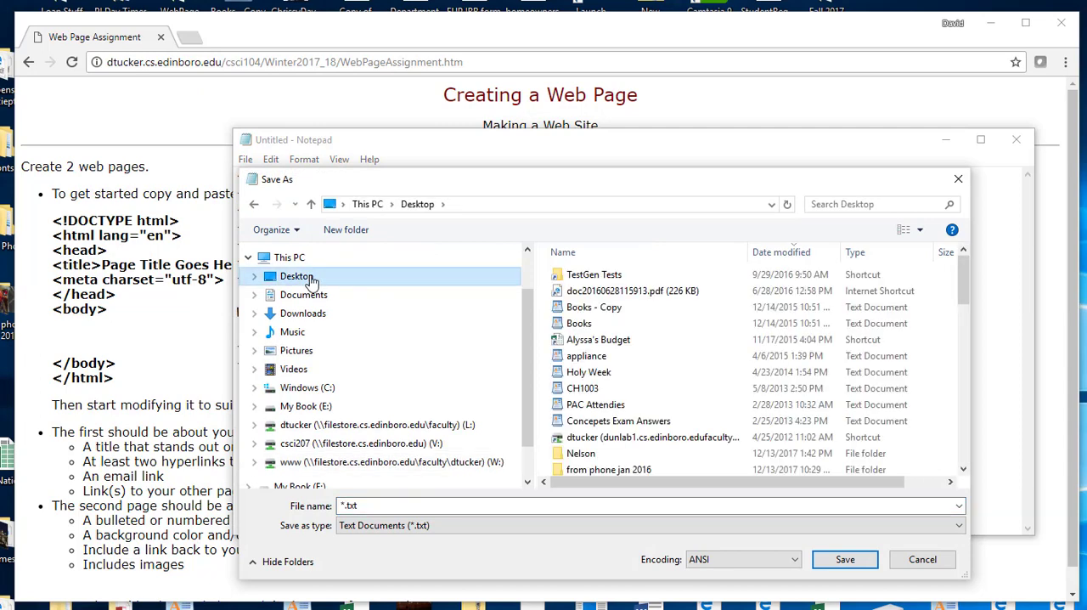
click(352, 232)
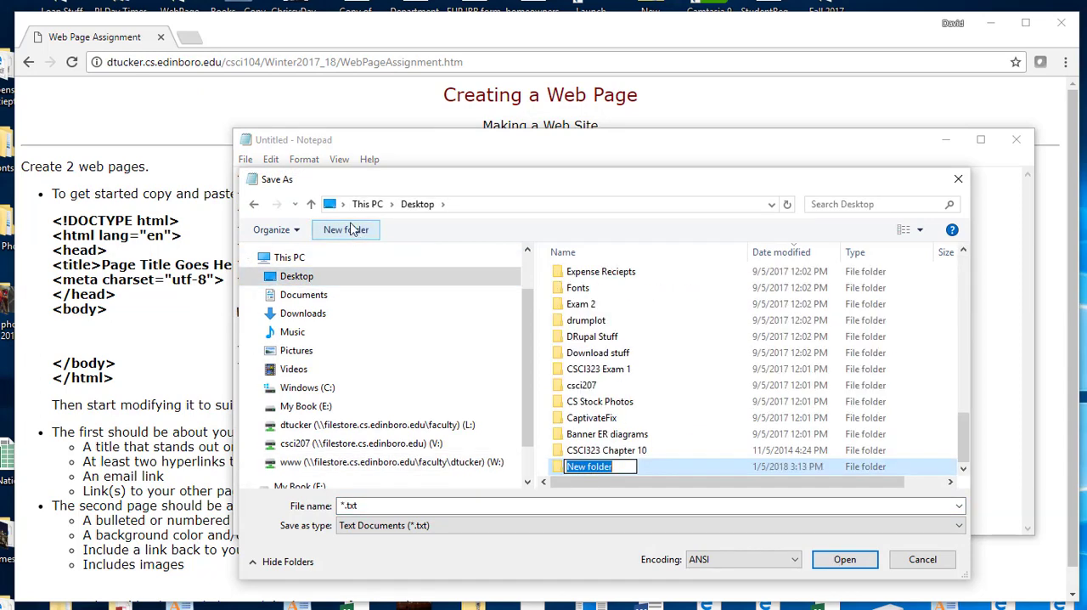
text(Web Page)
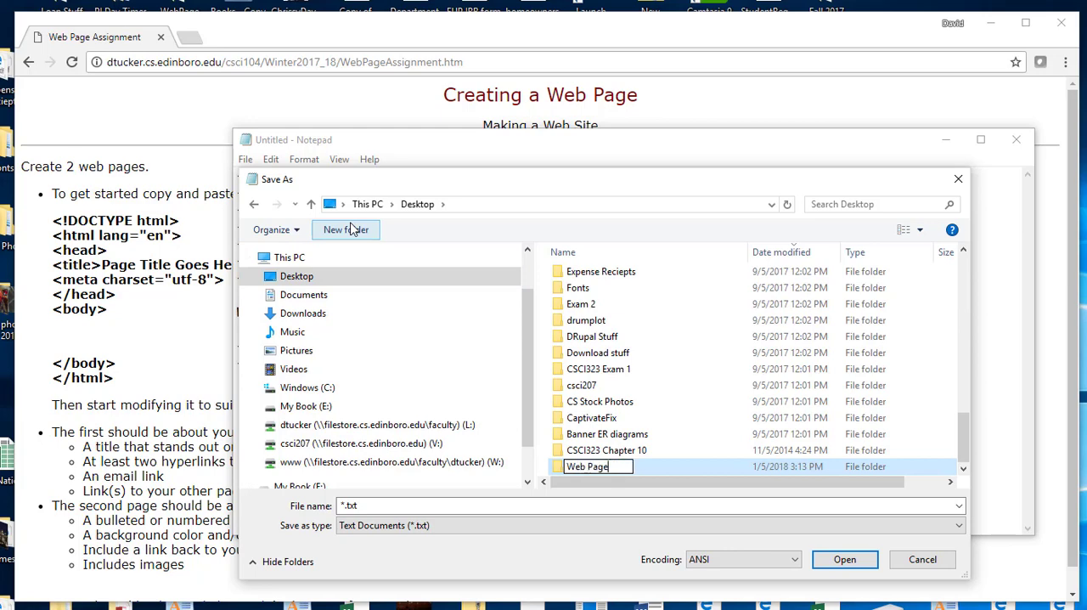
key(Return)
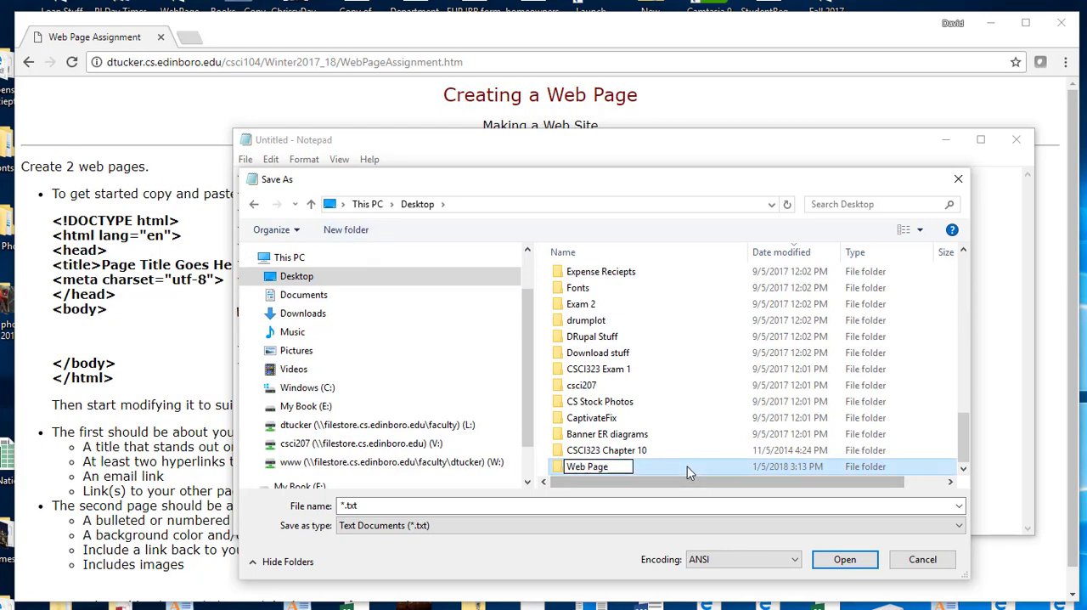
double_click(687, 466)
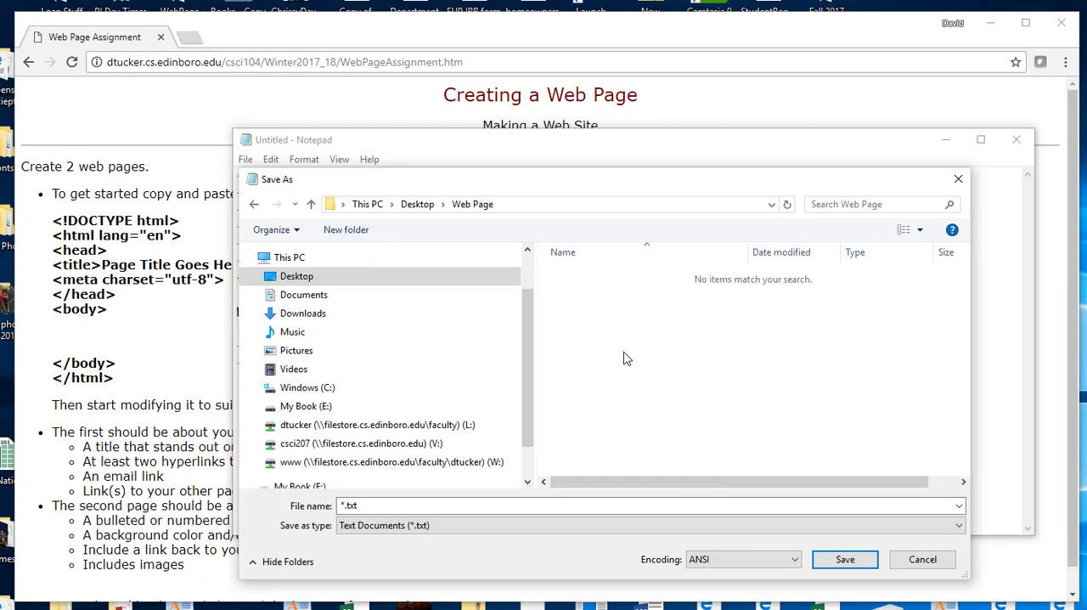
- Save the document as index.html in the Web Page folder with the file type set to All Files
click(374, 526)
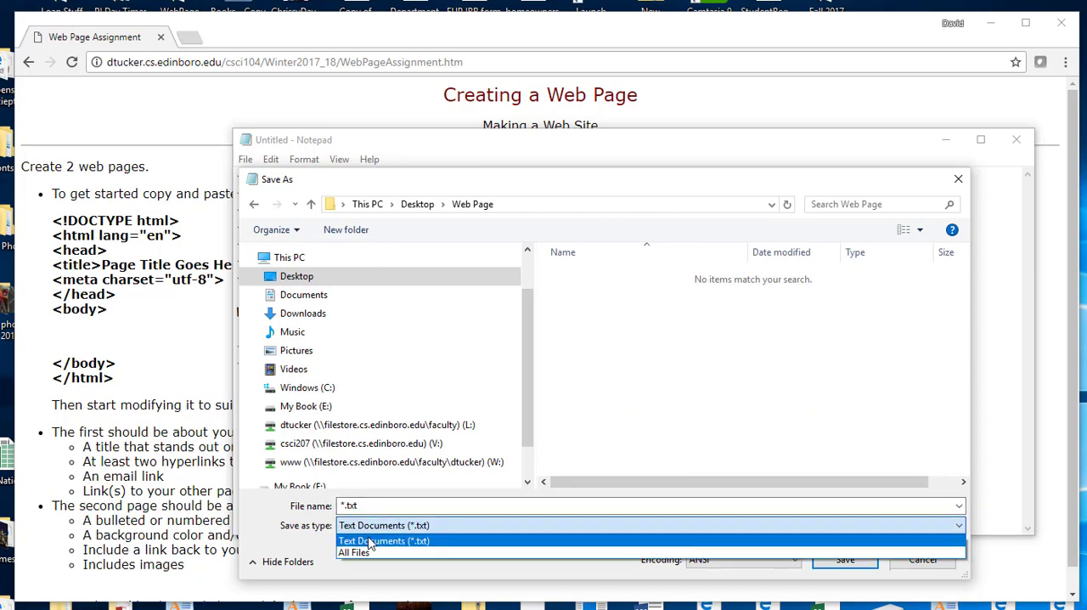
click(363, 554)
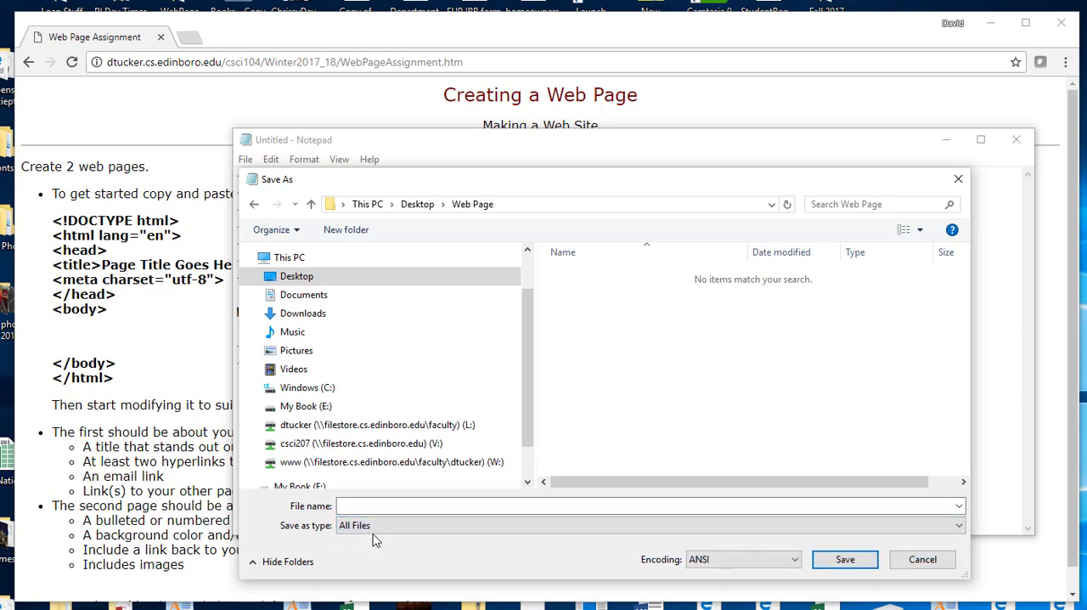
click(376, 527)
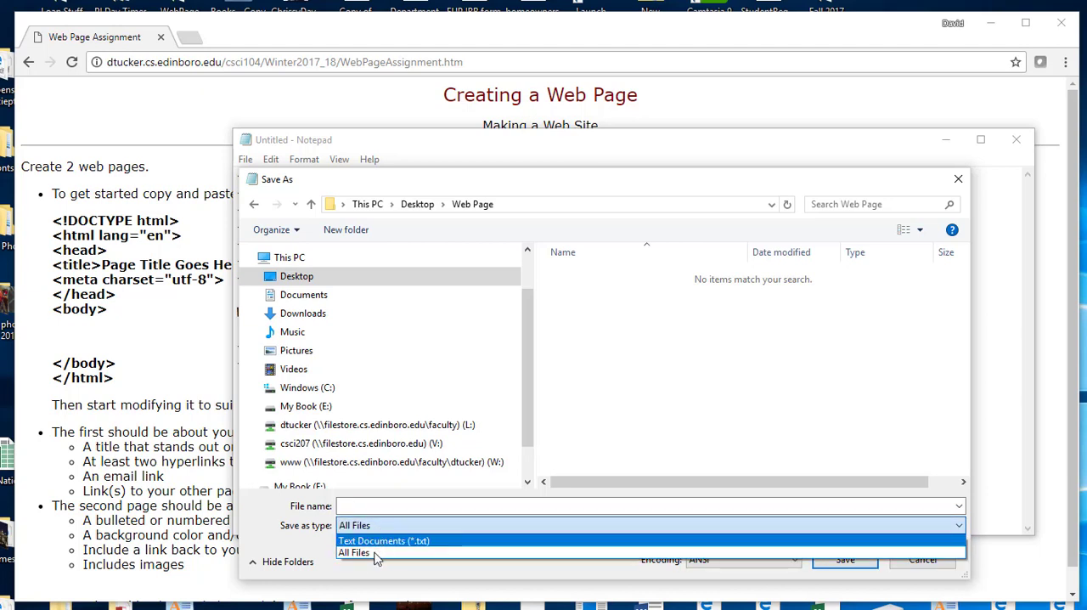
click(377, 556)
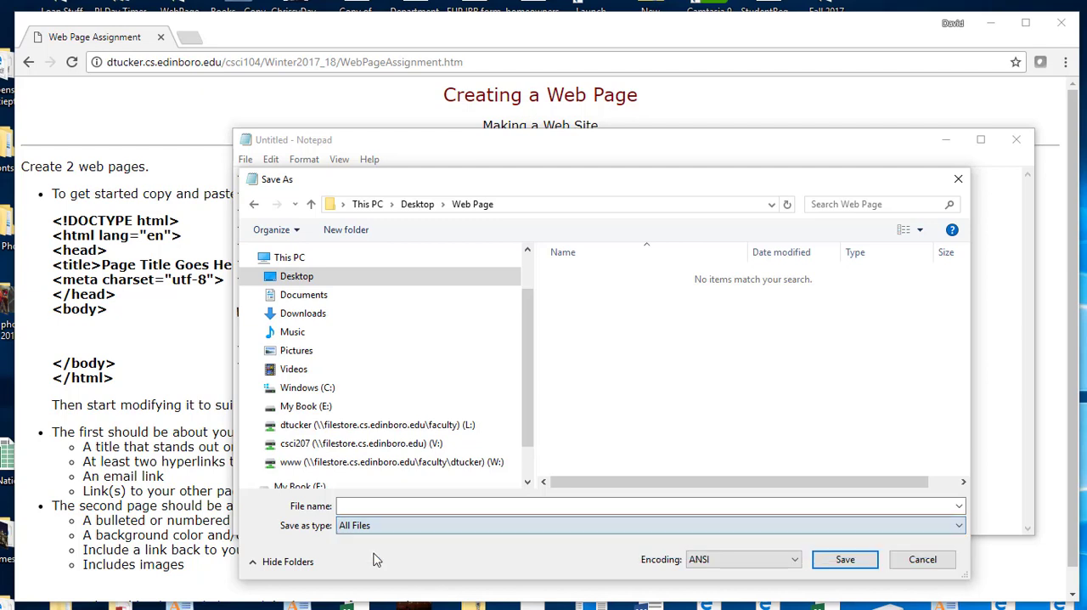
click(372, 507)
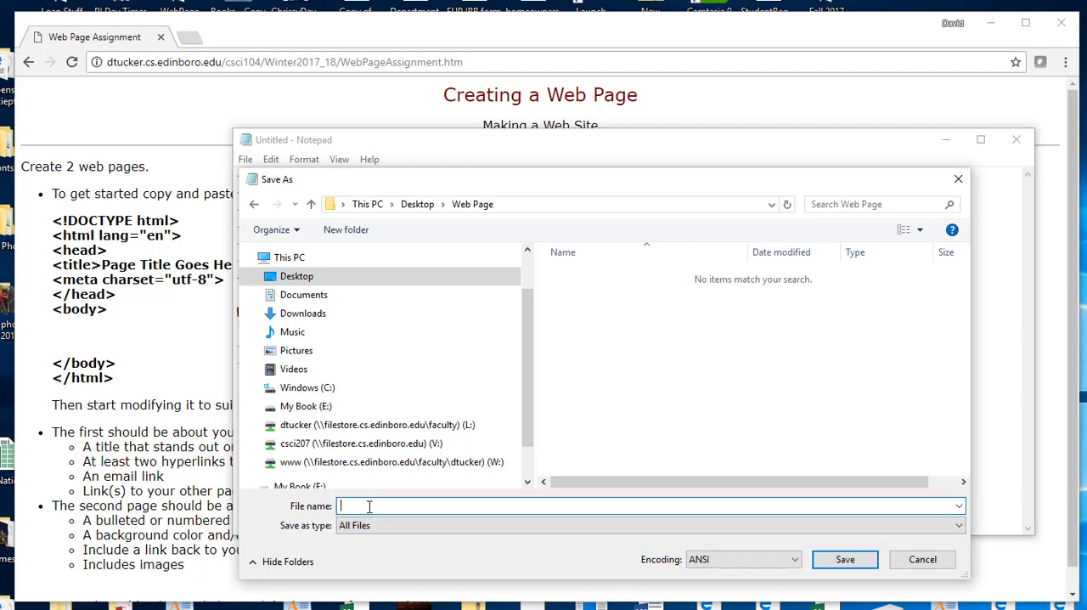
text(index.html)
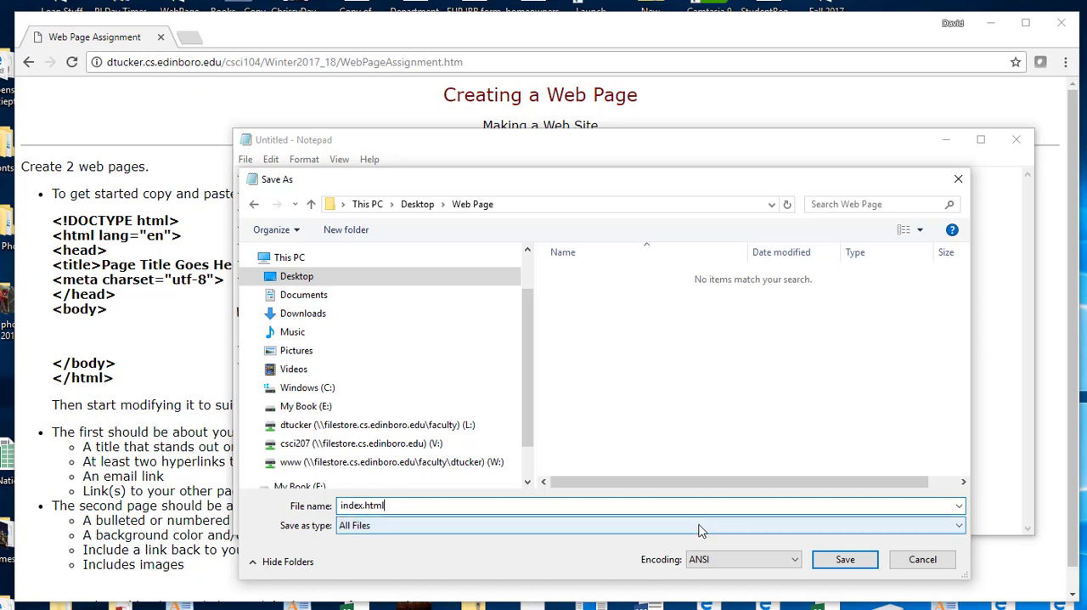
click(854, 562)
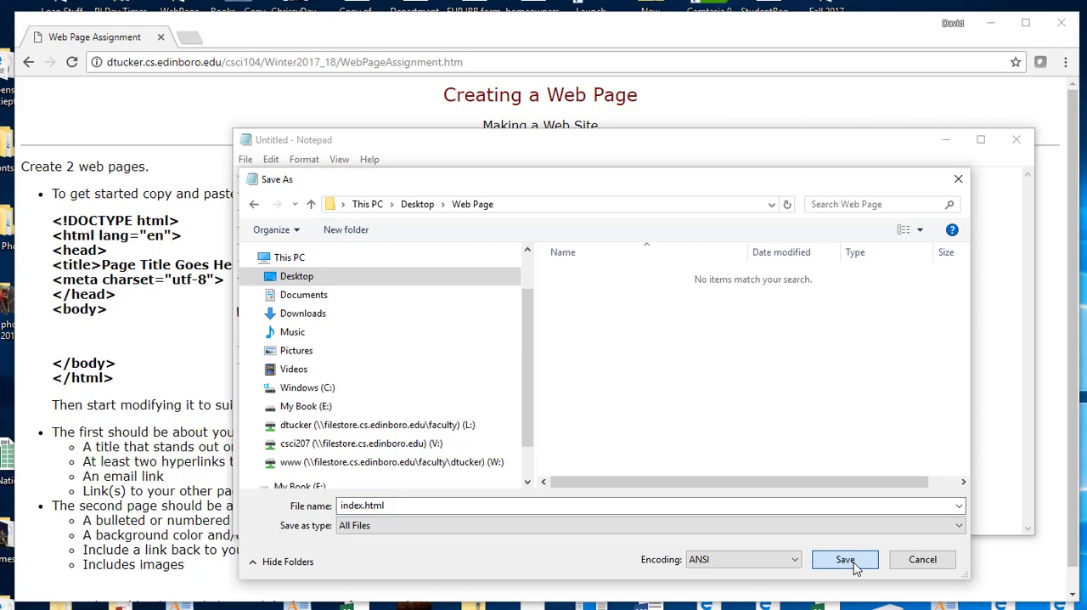
click(854, 562)
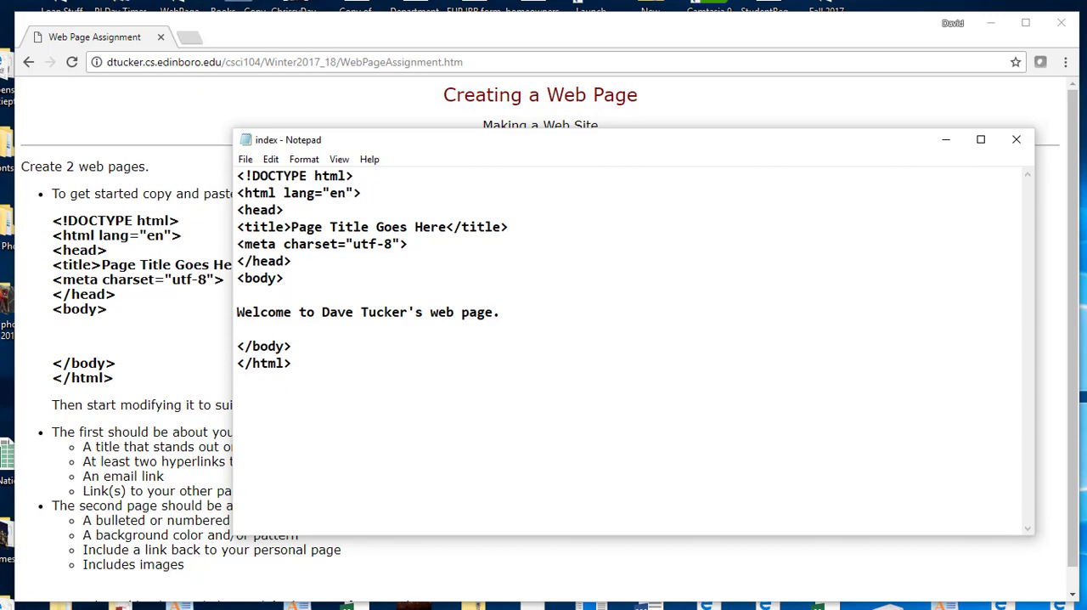
- Open a File Explorer window, then resize and move it so it fits fully on the screen
key(super+e)
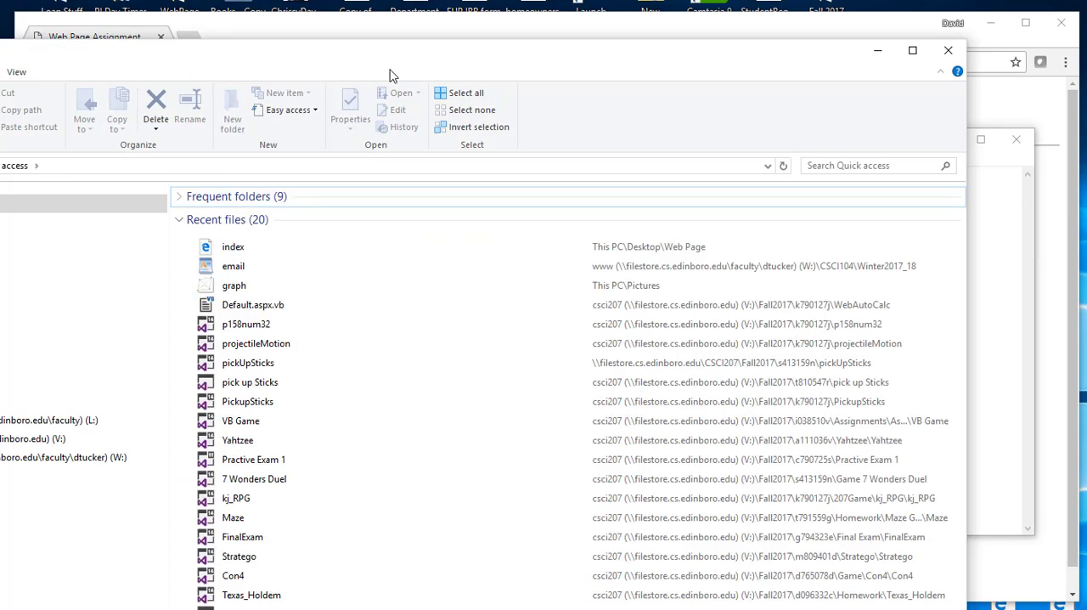
drag(359, 60, 510, 40)
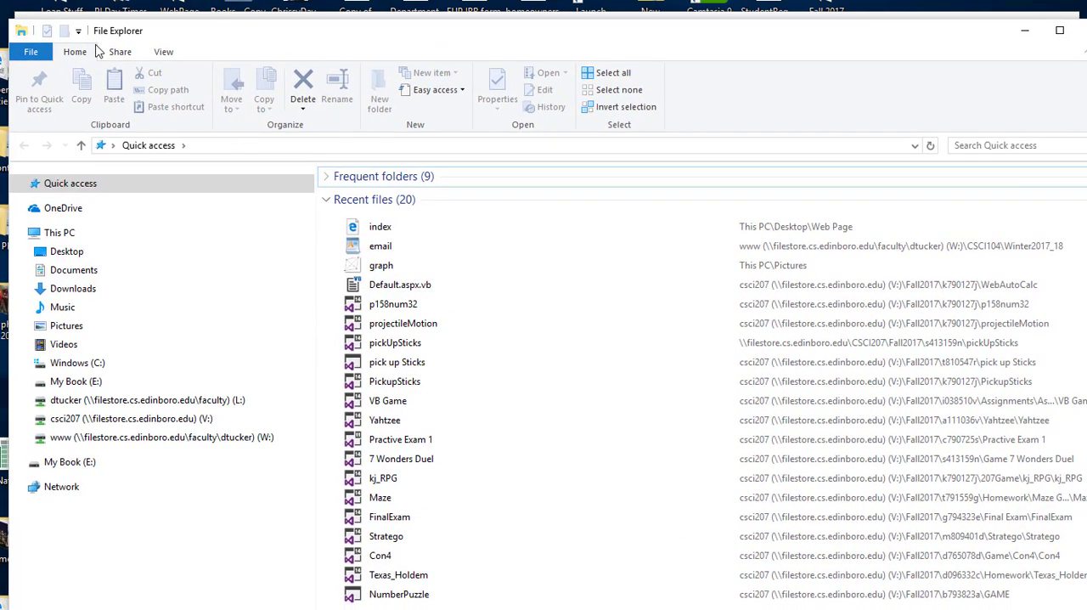
drag(9, 21, 91, 102)
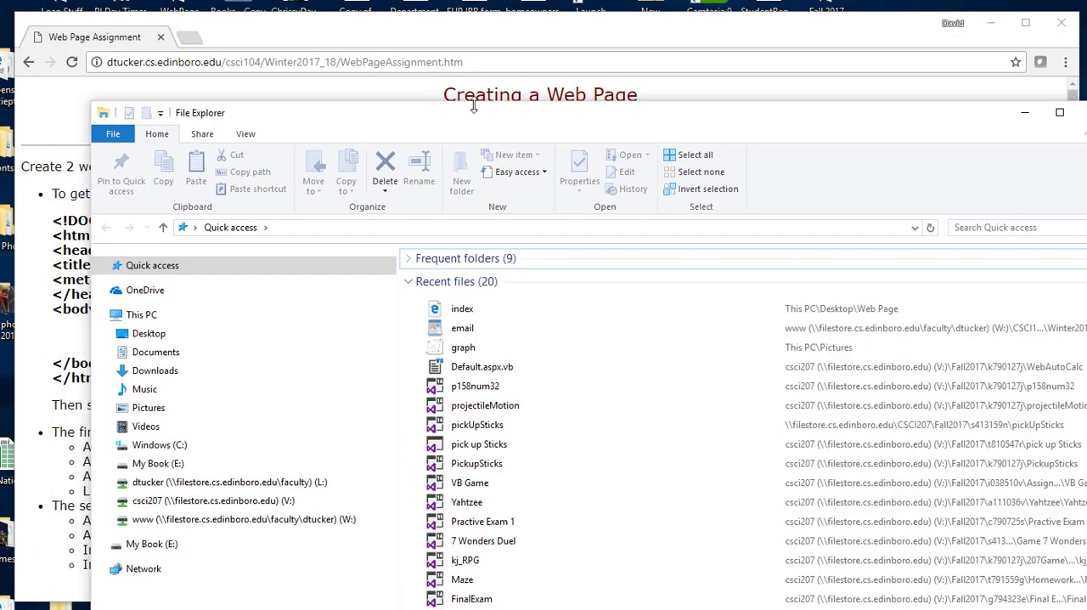
drag(456, 110, 384, 23)
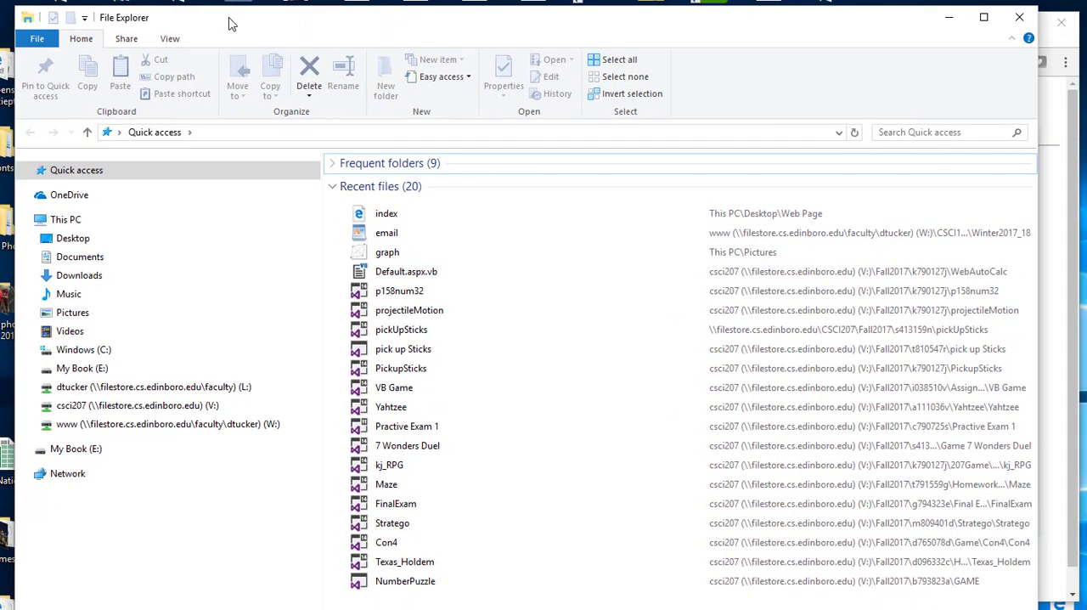
drag(17, 6, 64, 44)
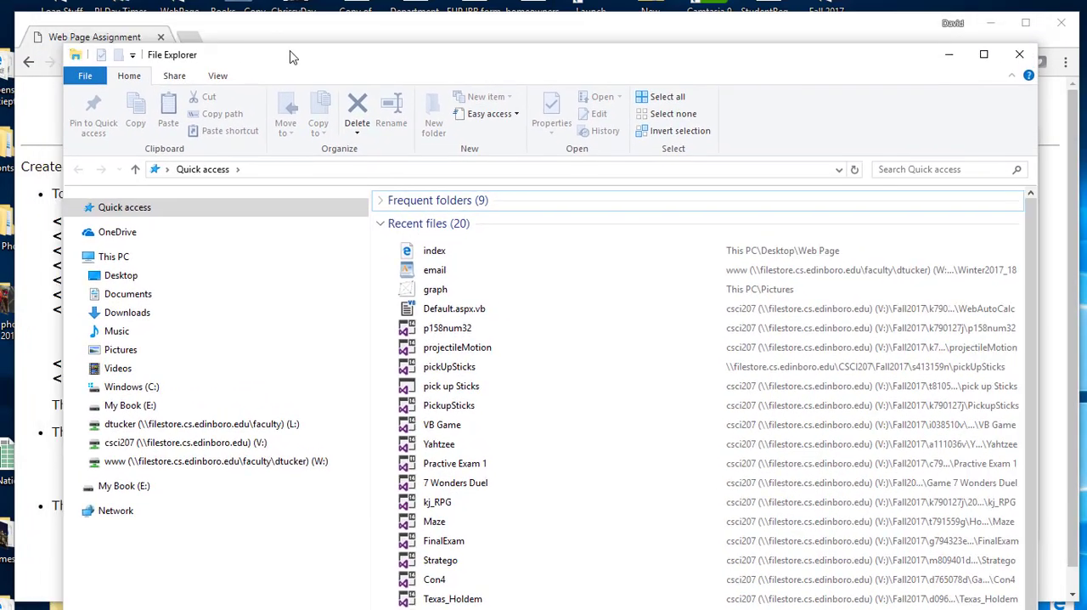
drag(279, 62, 228, 29)
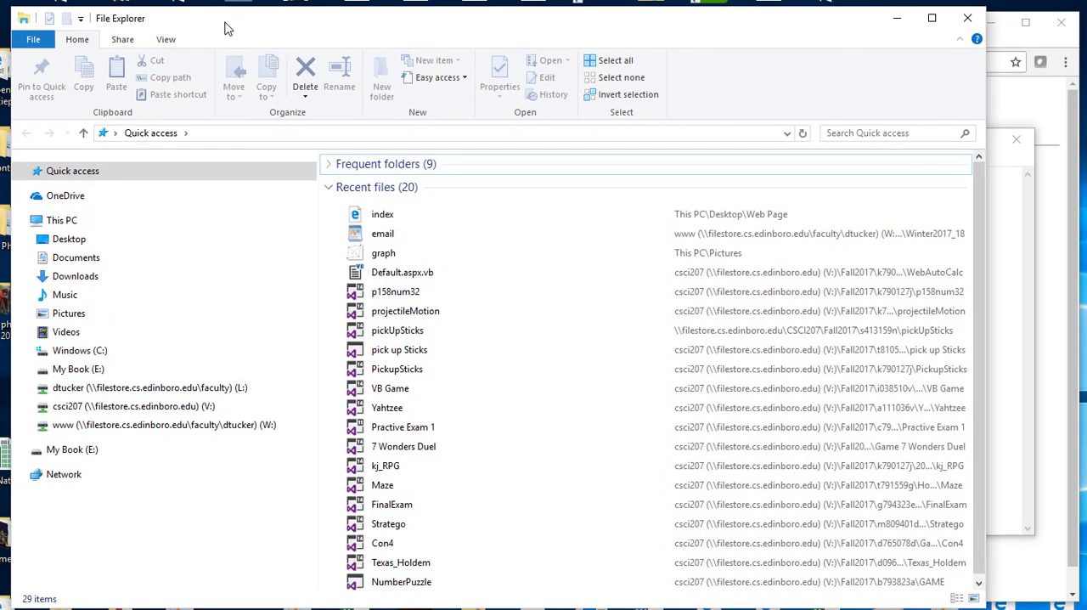
- Sort the Desktop folder by name, open its Web Page folder and select the index file
click(70, 239)
drag(979, 212, 1045, 587)
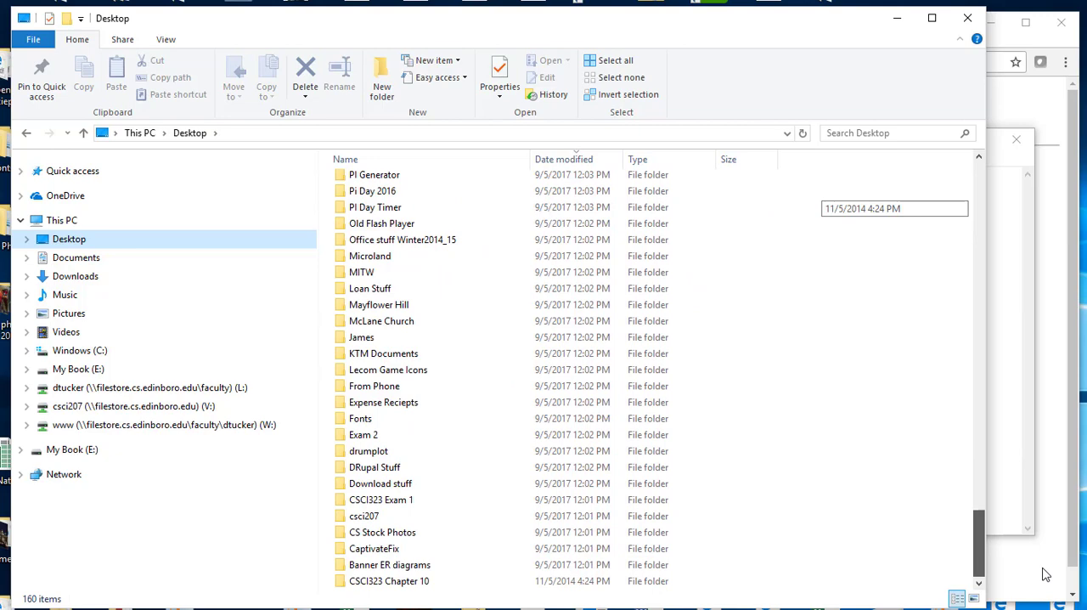
drag(1046, 576, 1038, 522)
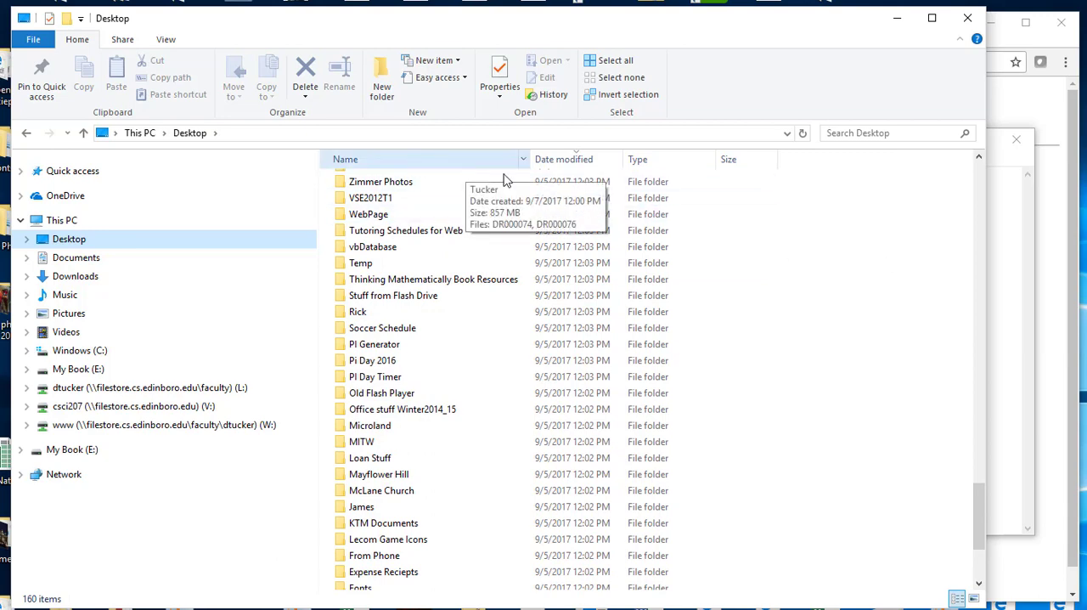
drag(983, 490, 979, 170)
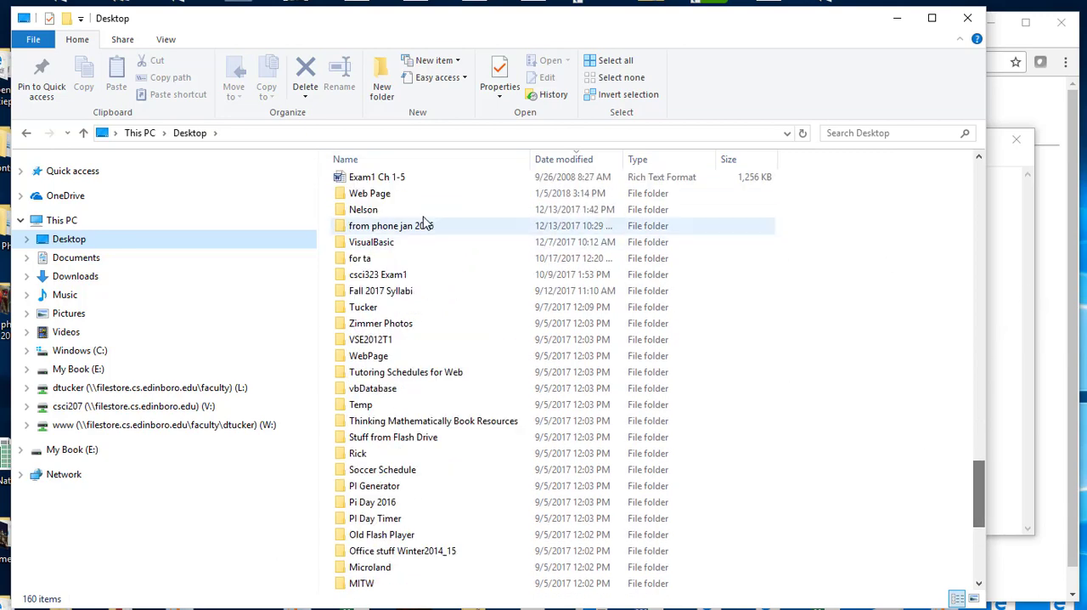
click(372, 161)
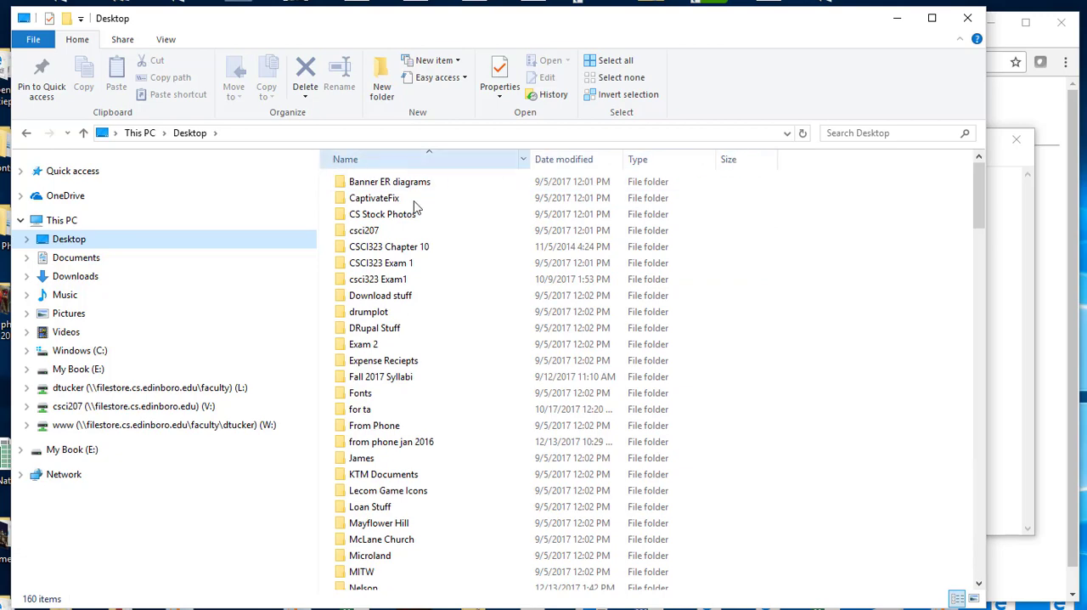
scroll(418, 301, down, 8)
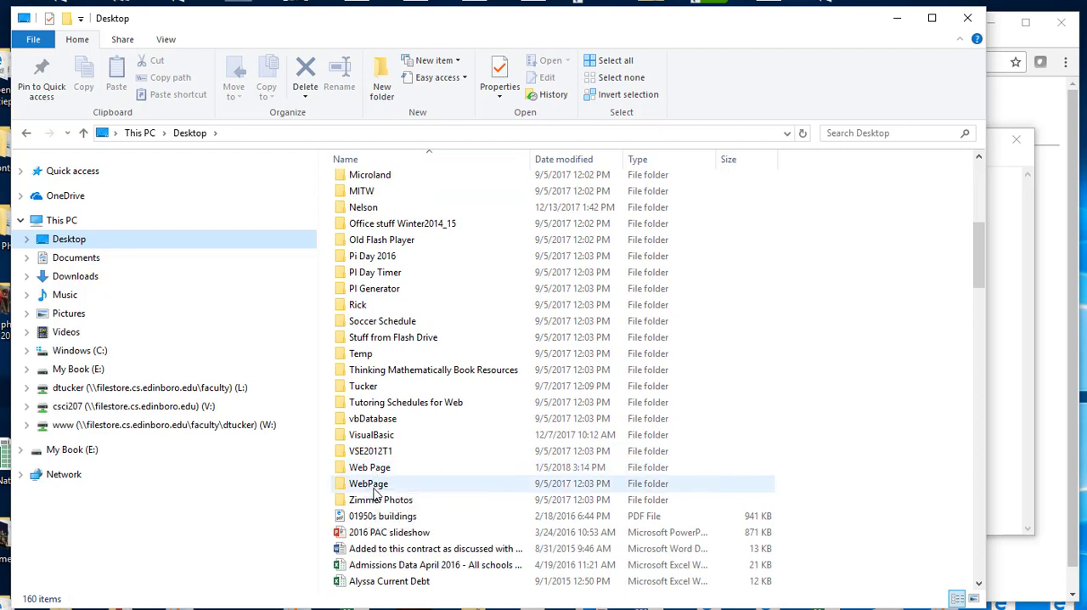
double_click(415, 470)
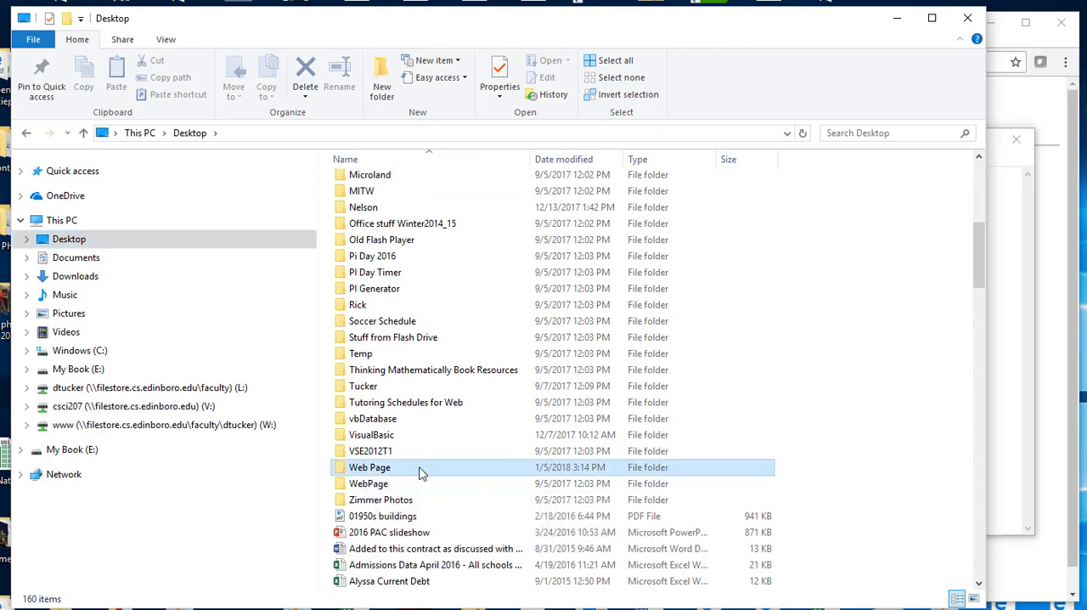
click(364, 183)
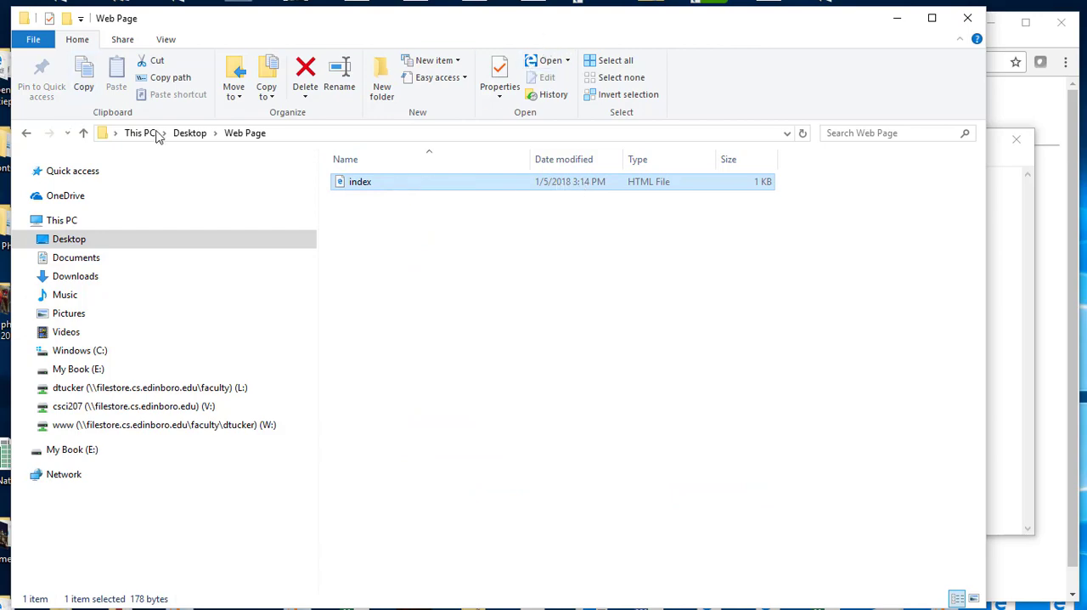
- Move the Web Page folder window out of view and open a second File Explorer window, positioned fully on screen
drag(827, 18, 2, 140)
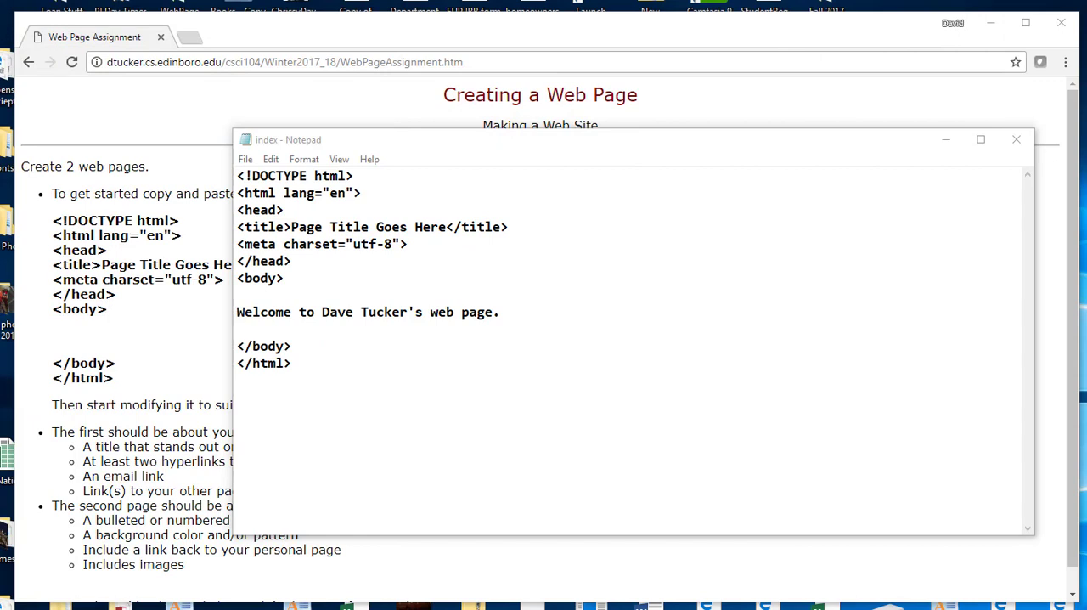
right_click(256, 609)
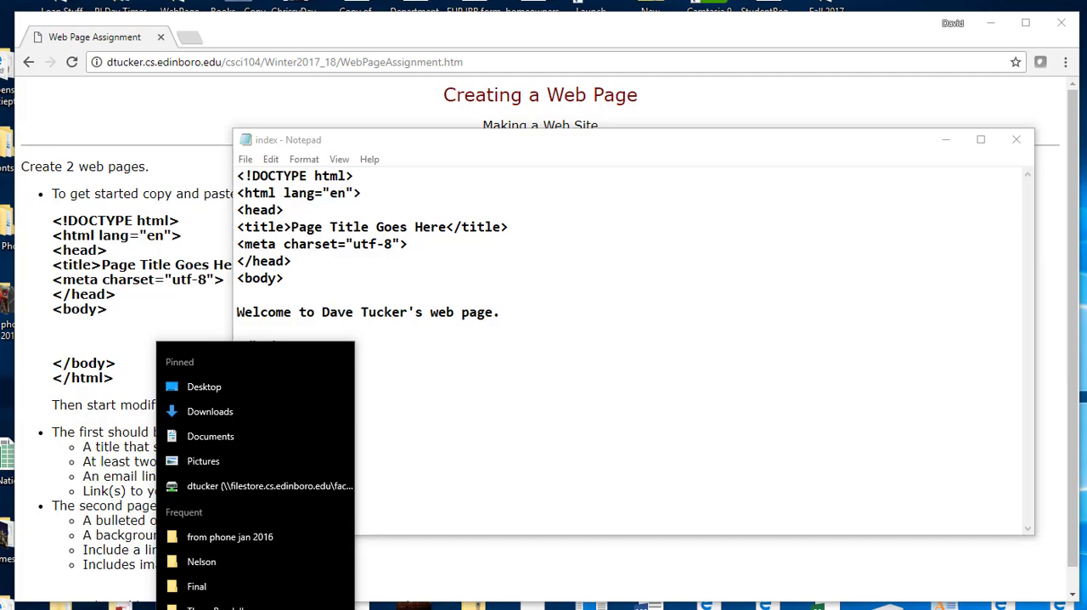
click(256, 609)
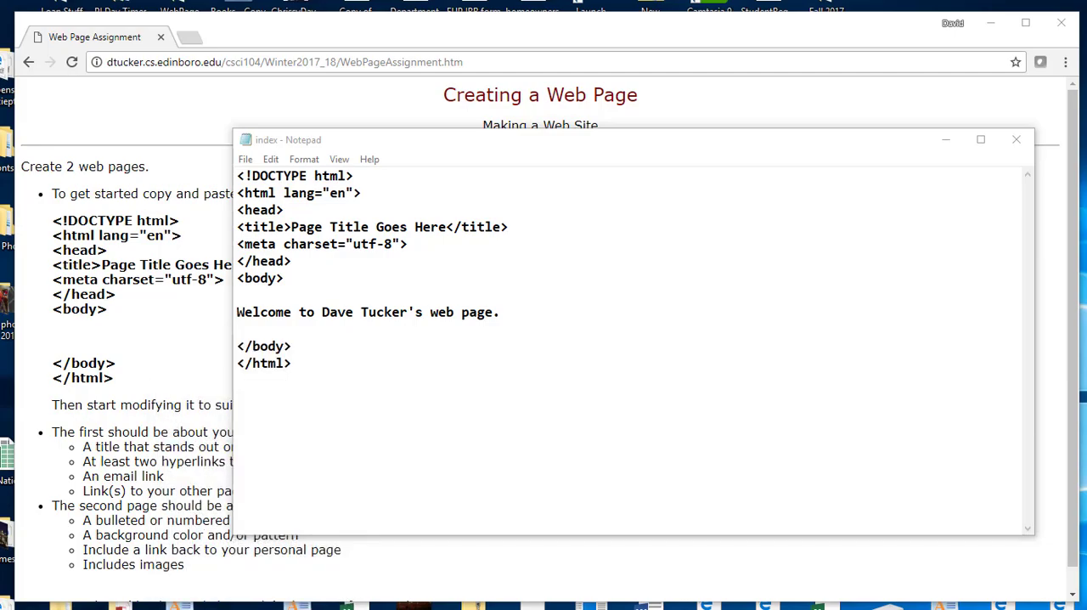
drag(702, 133, 1041, 69)
drag(0, 158, 468, 126)
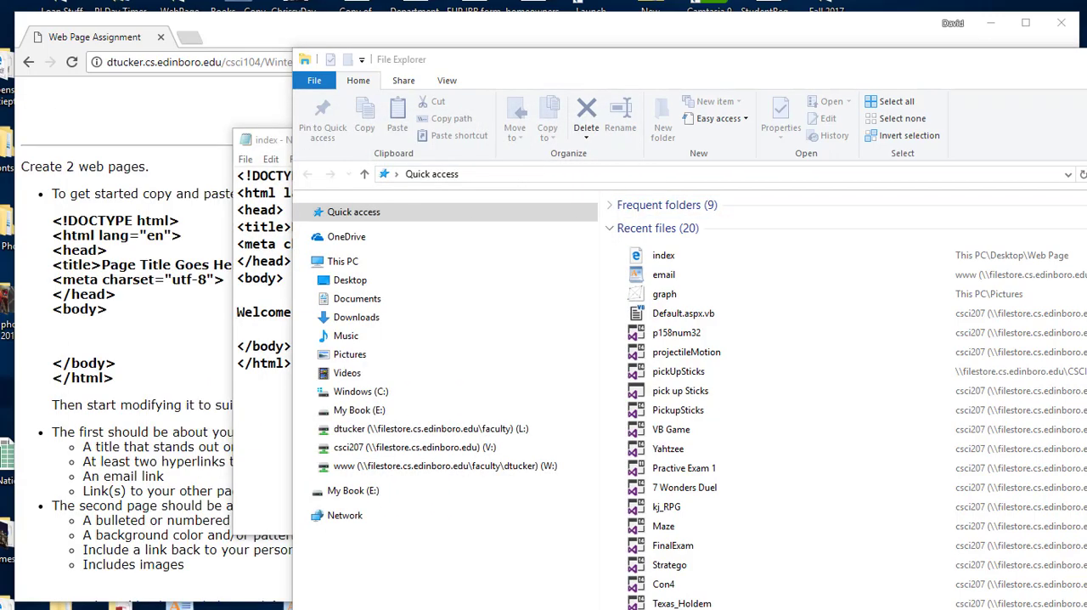
drag(651, 74, 399, 36)
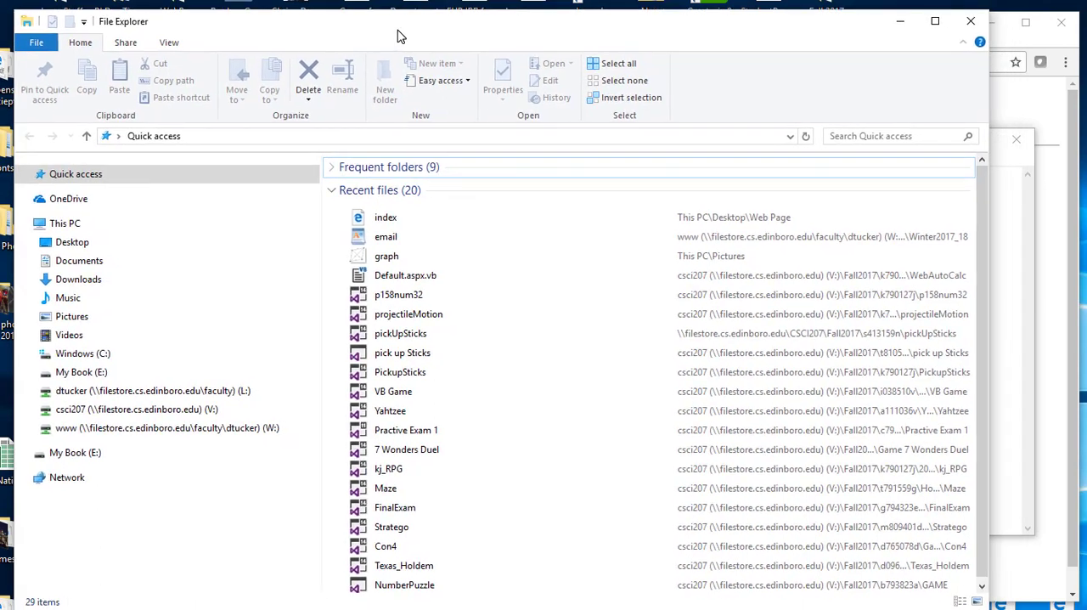
- Go to ftp://webstorage.edinboro.edu in the new File Explorer window
click(196, 136)
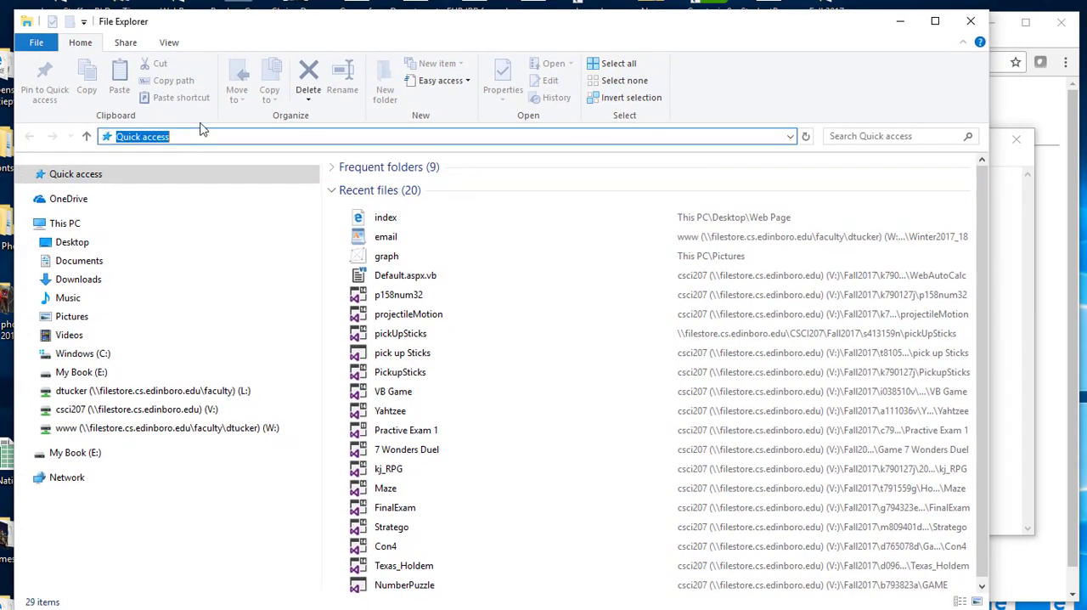
text(ftp://webstorage.edinboro.edu)
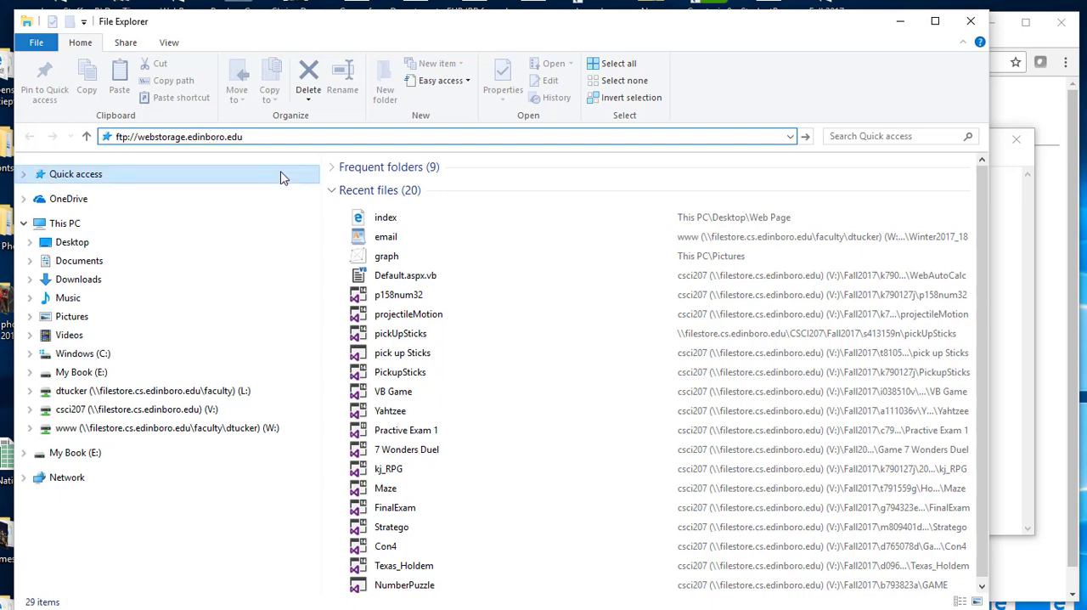
drag(280, 23, 513, 162)
- Enter the account password and log on to the webstorage.edinboro.edu FTP server
click(475, 268)
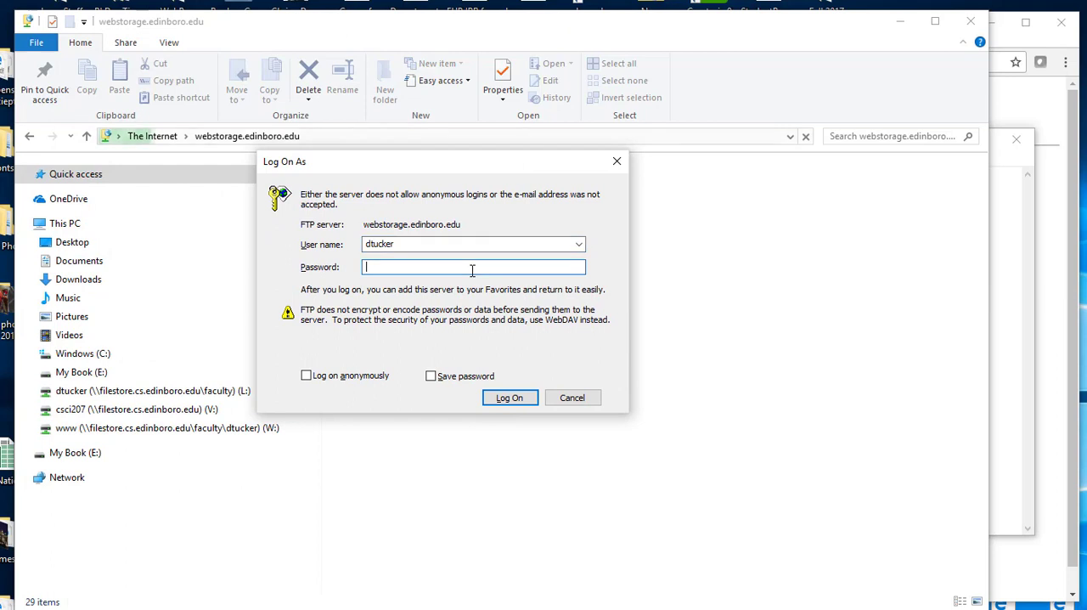
text(pas)
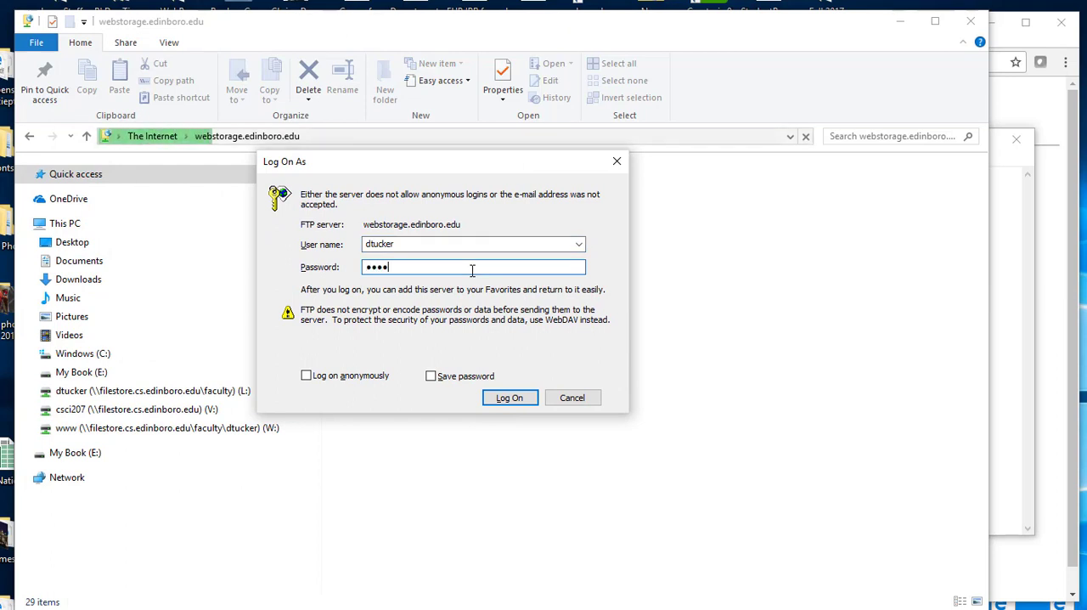
text(word)
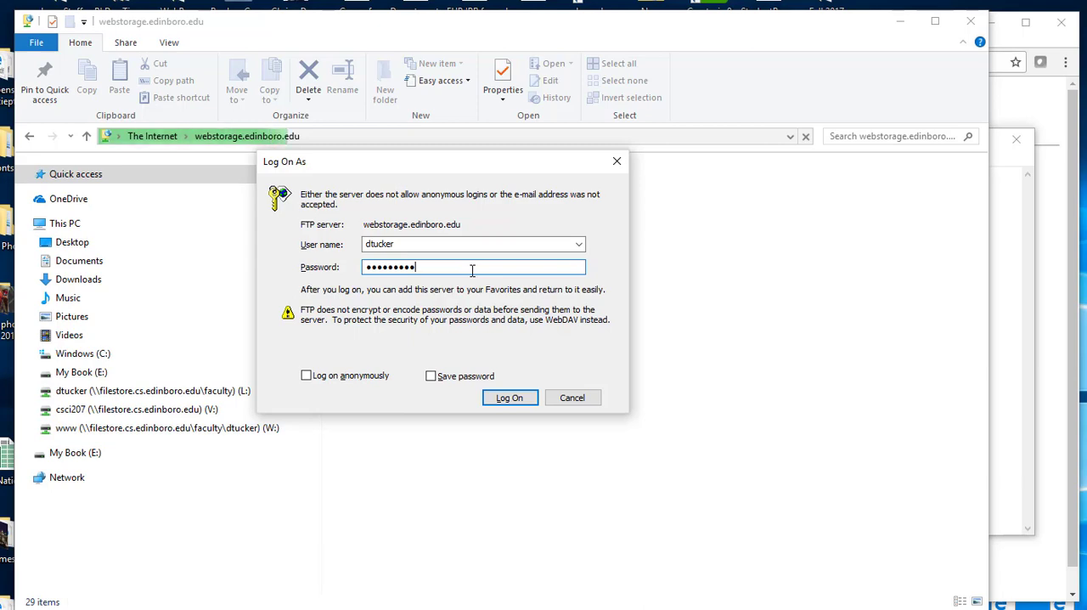
click(515, 400)
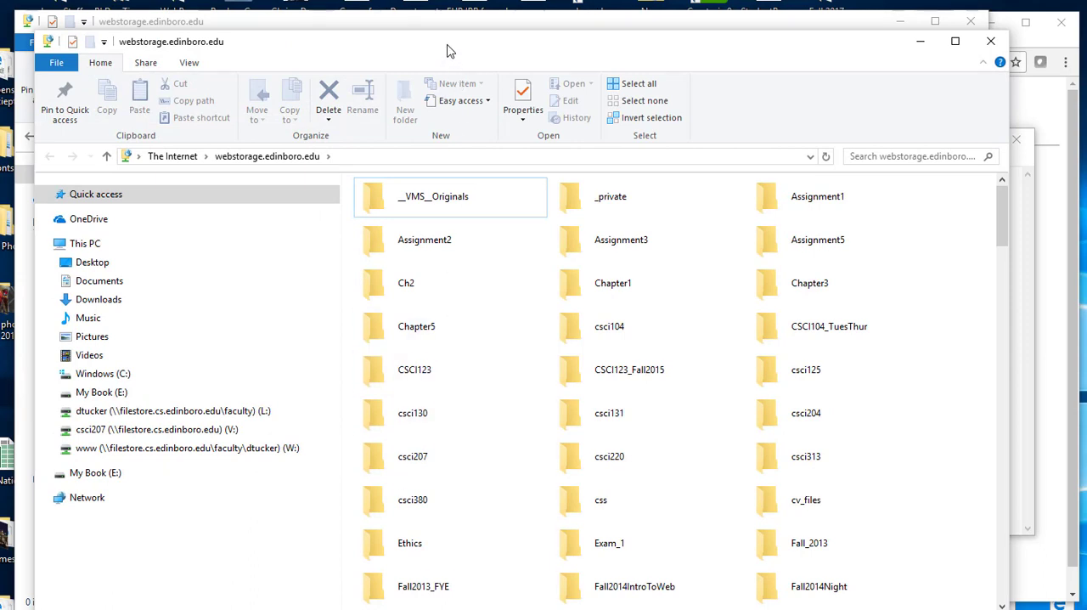
- Narrow the webstorage.edinboro.edu and Web Page folder windows and arrange them side by side
drag(446, 44, 440, 25)
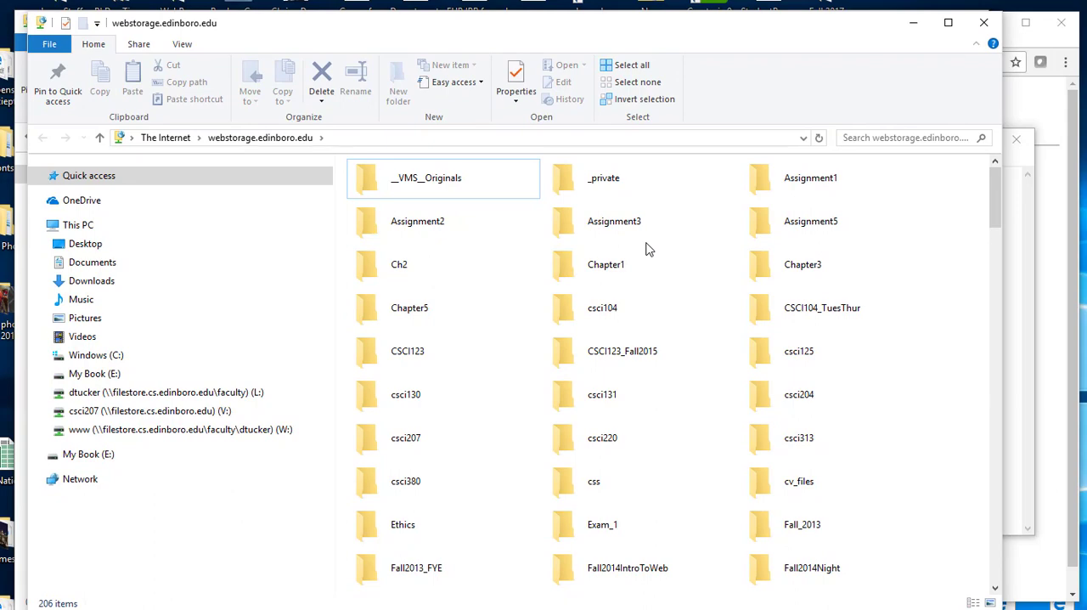
drag(995, 202, 950, 202)
drag(1000, 196, 942, 73)
drag(1003, 104, 590, 100)
drag(379, 24, 878, 31)
drag(0, 127, 732, 36)
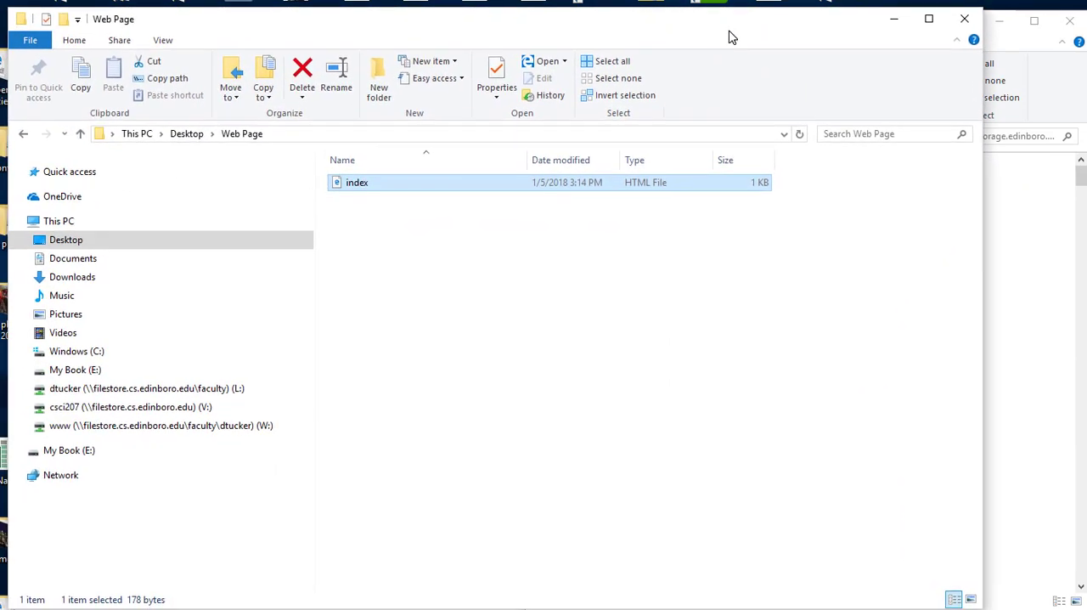
drag(983, 226, 484, 234)
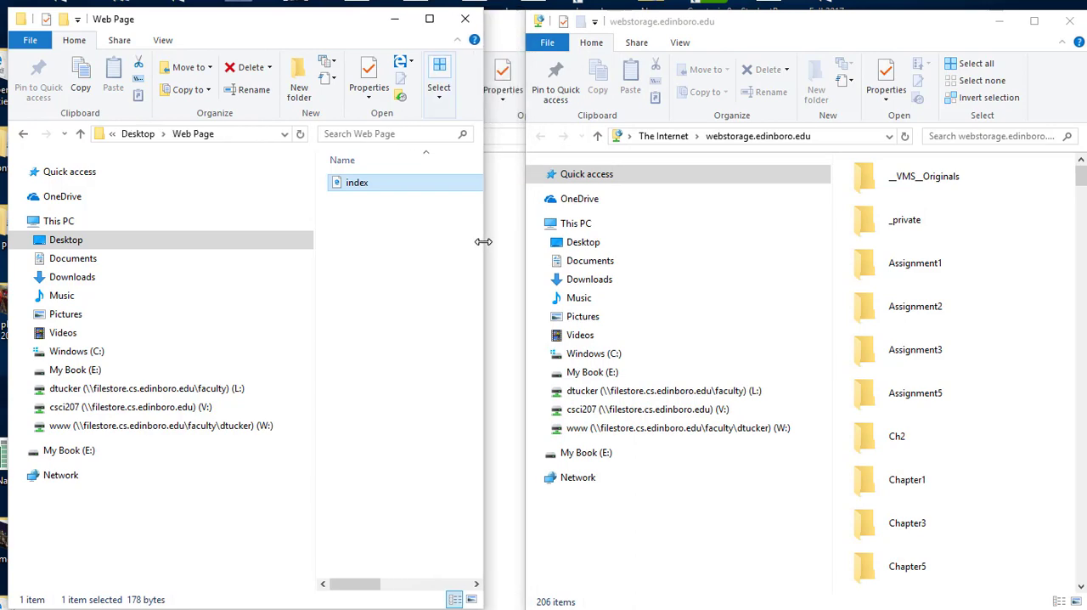
- Rename the index file in the Web Page folder to indexForClass
click(378, 183)
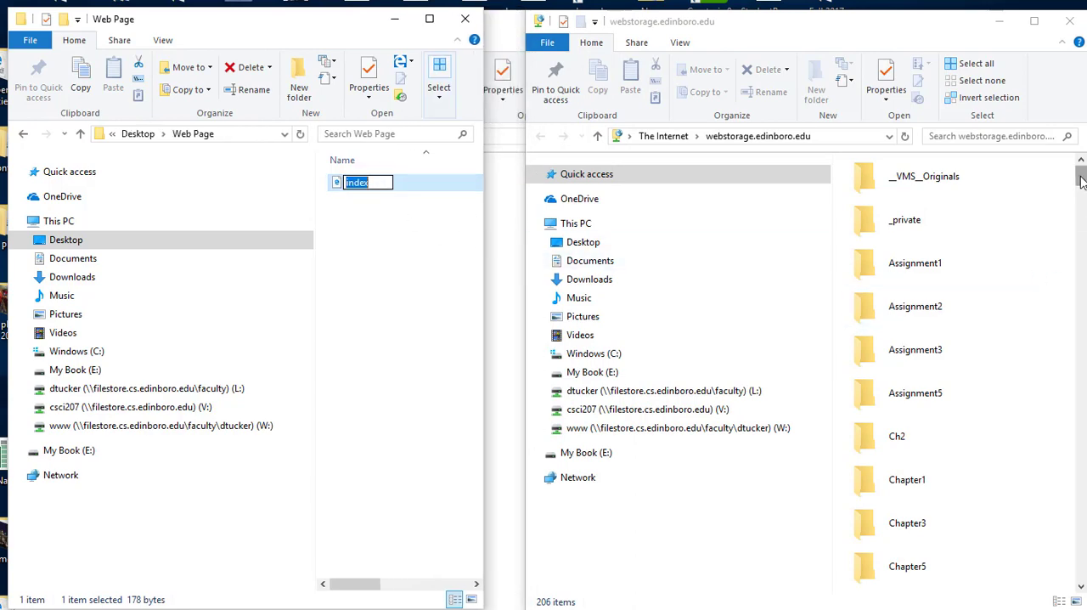
drag(1083, 177, 1081, 218)
drag(414, 189, 360, 208)
drag(1083, 216, 1083, 395)
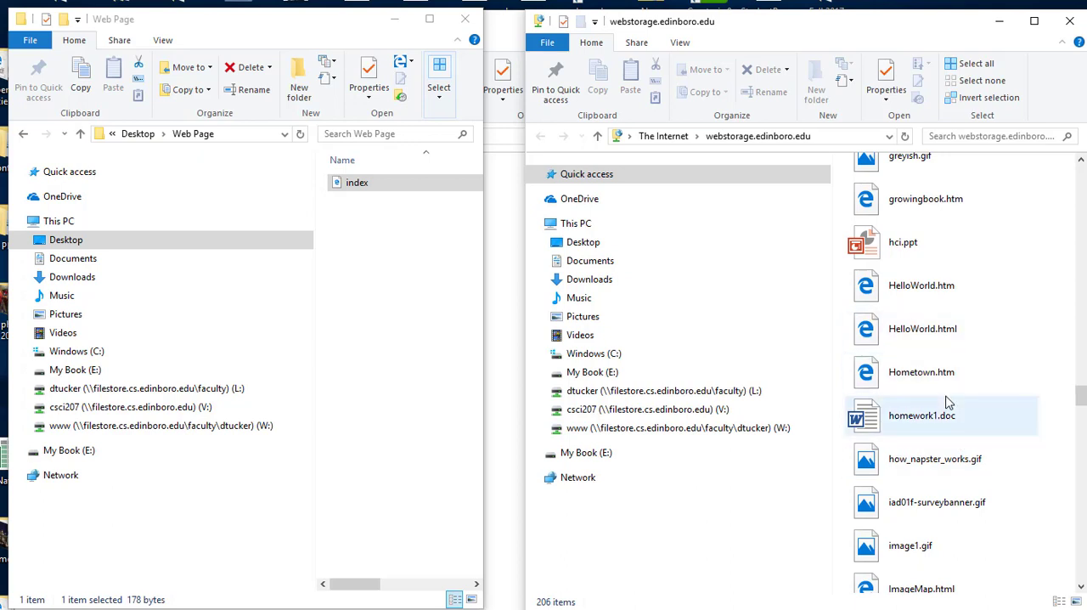
click(413, 183)
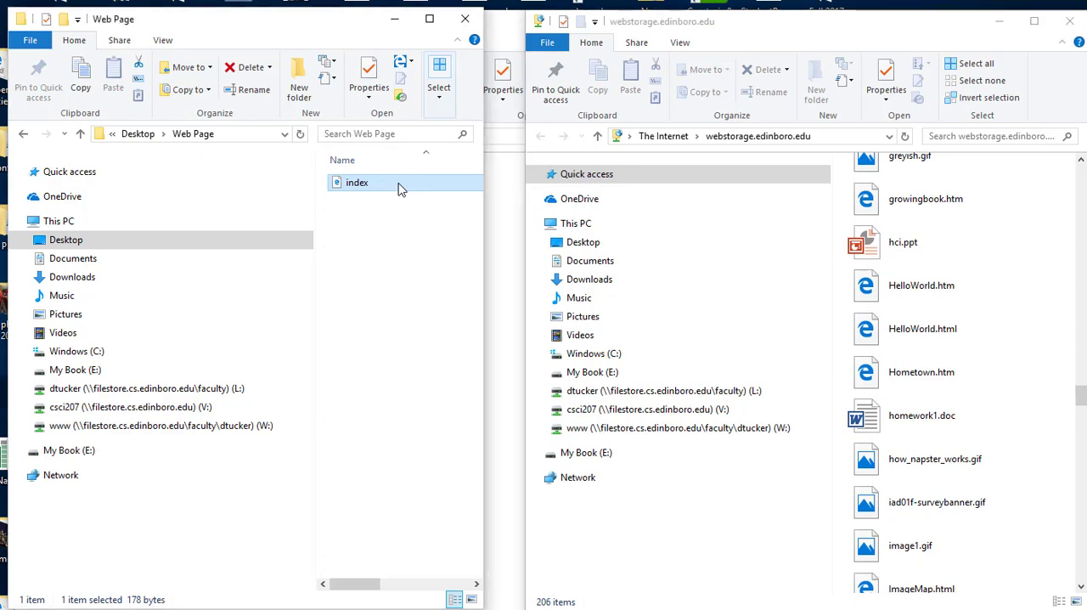
right_click(400, 188)
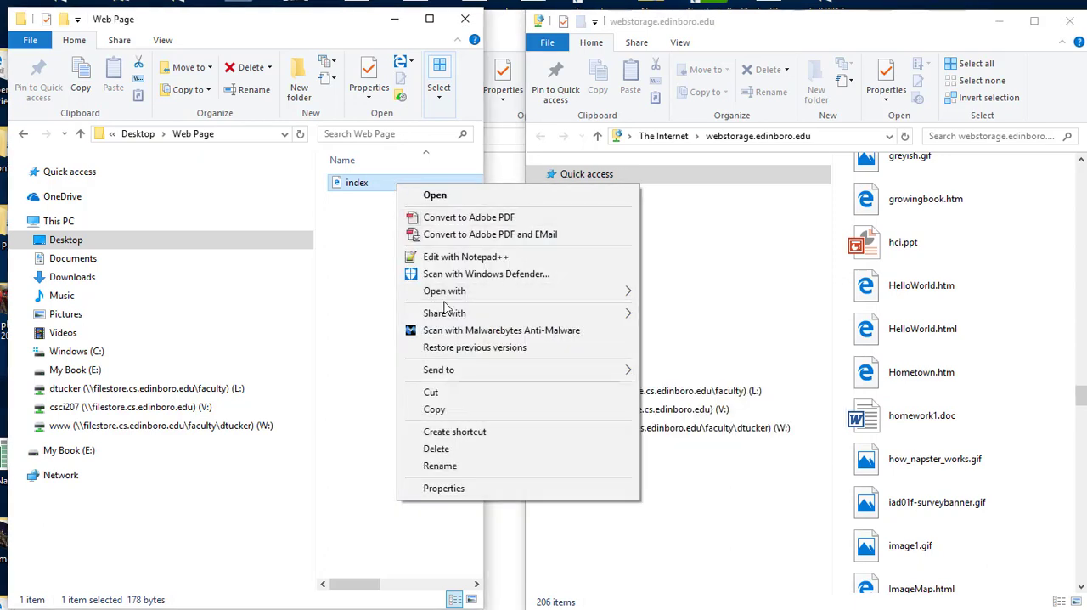
click(441, 466)
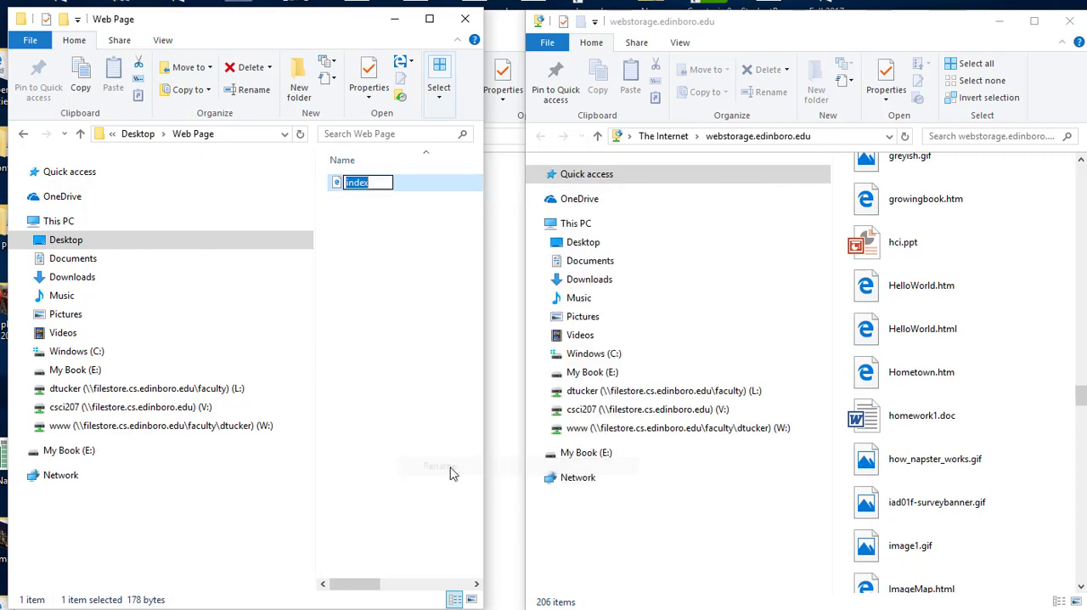
click(379, 182)
text(ForClass)
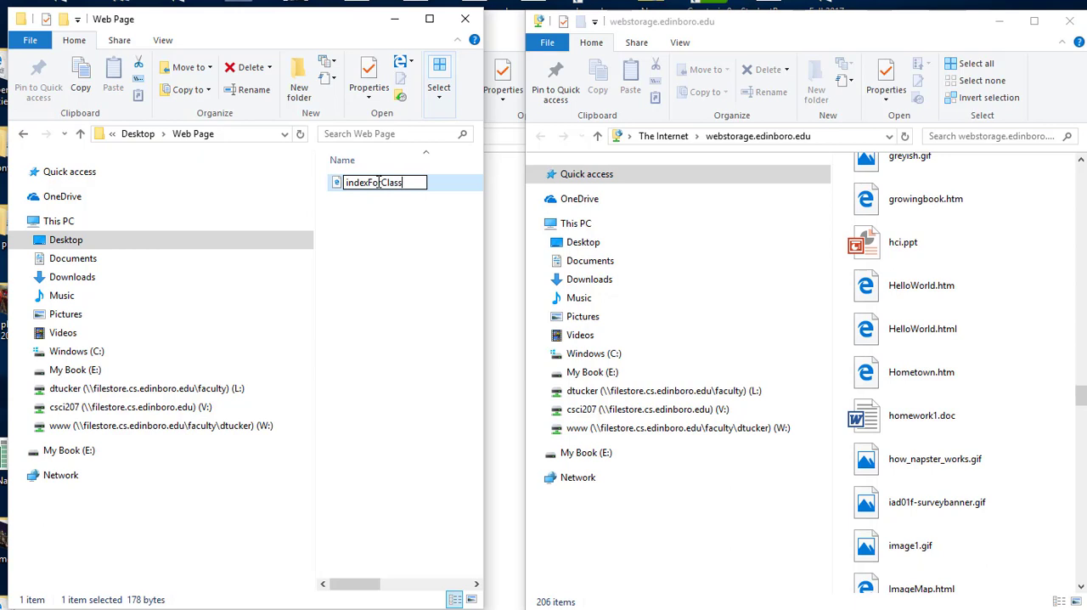
key(Return)
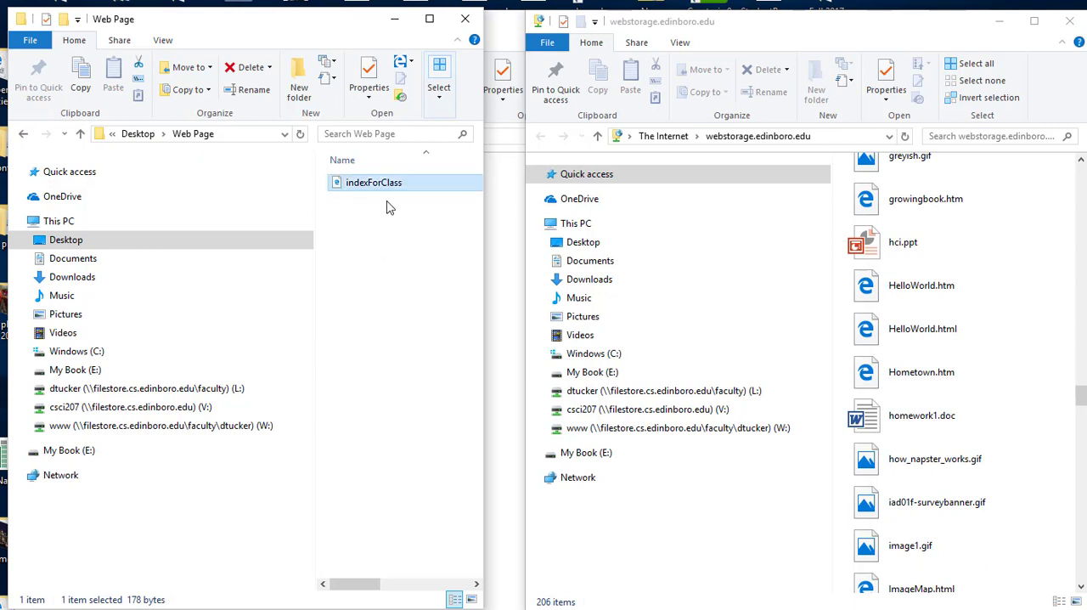
- Copy the indexForClass file from the Web Page folder to the webstorage.edinboro.edu folder
click(413, 185)
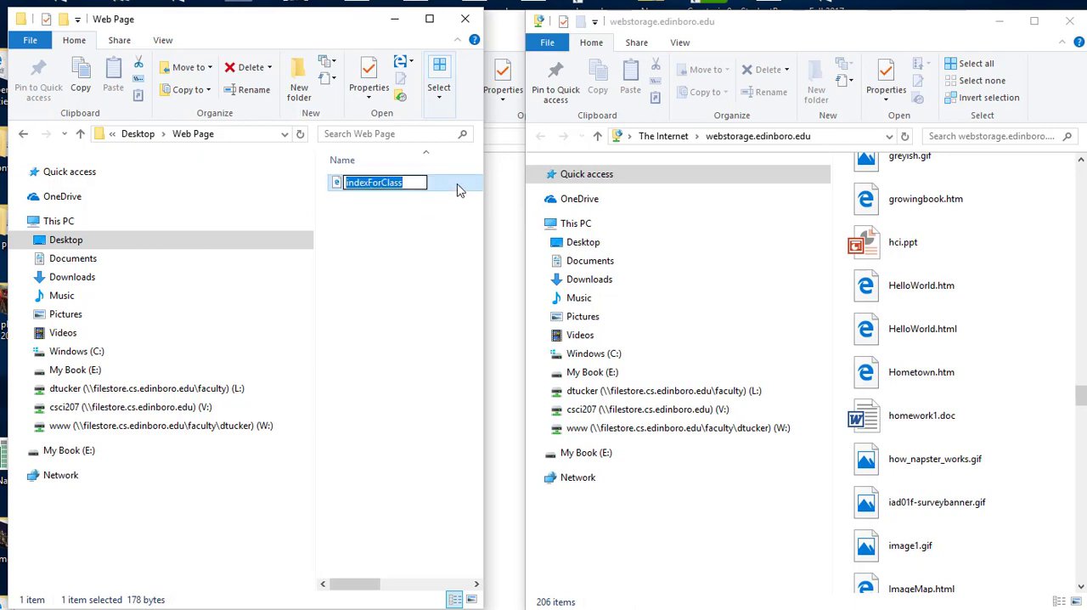
drag(444, 186, 1013, 422)
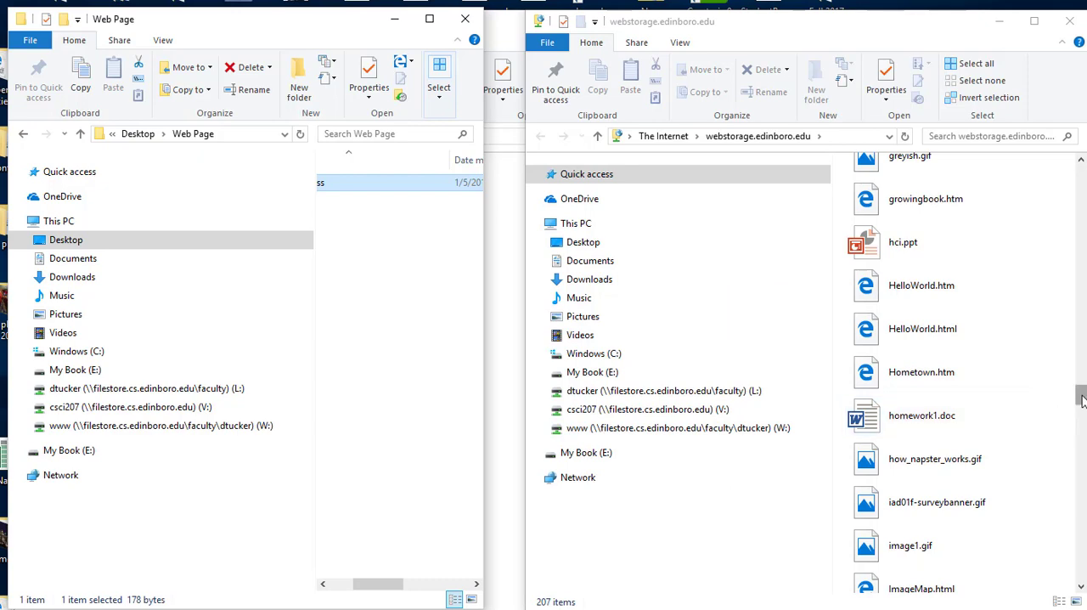
- Reposition and widen the webstorage.edinboro.edu window and look through its file list for indexForClass.html
drag(935, 31, 649, 25)
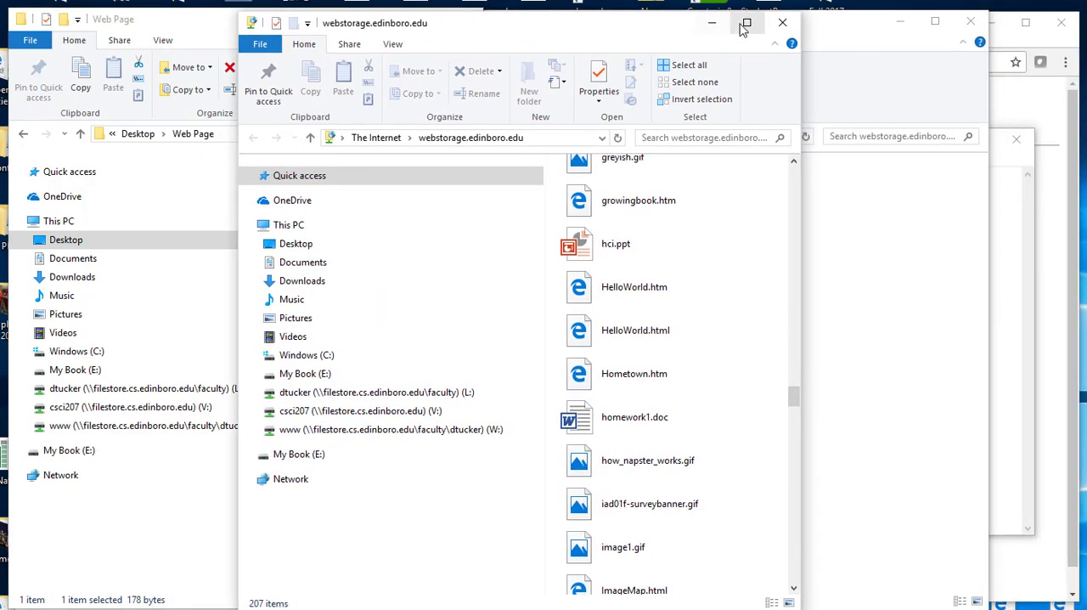
drag(545, 35, 366, 34)
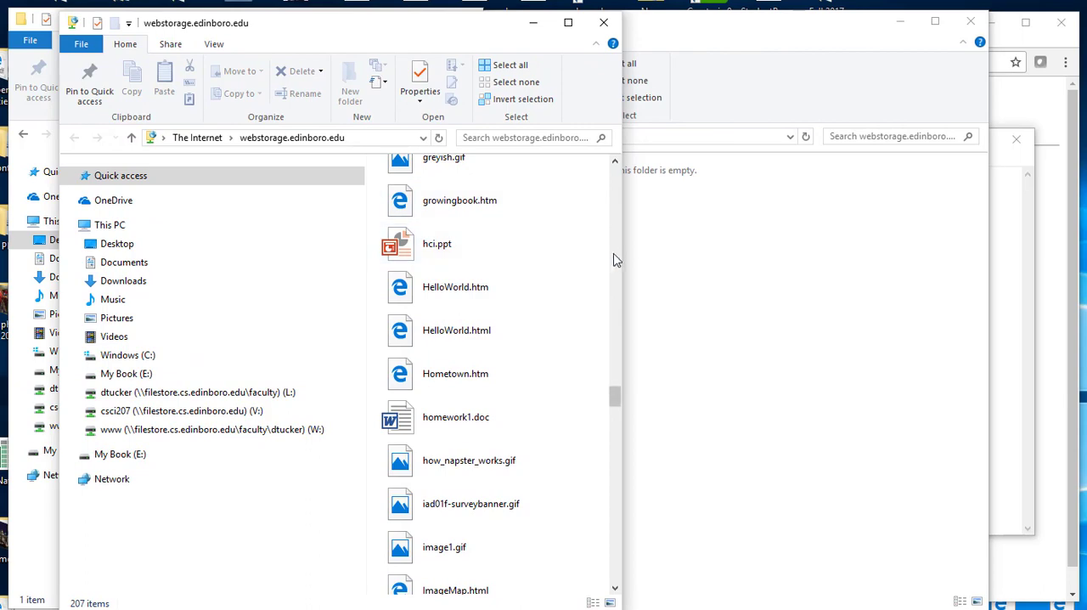
drag(624, 251, 922, 281)
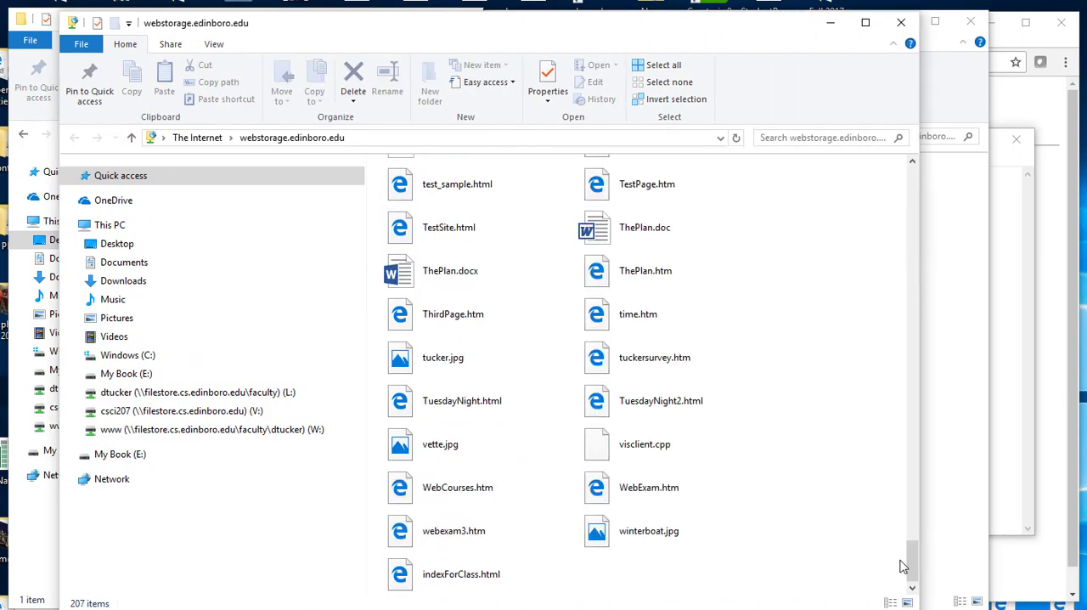
drag(911, 561, 903, 150)
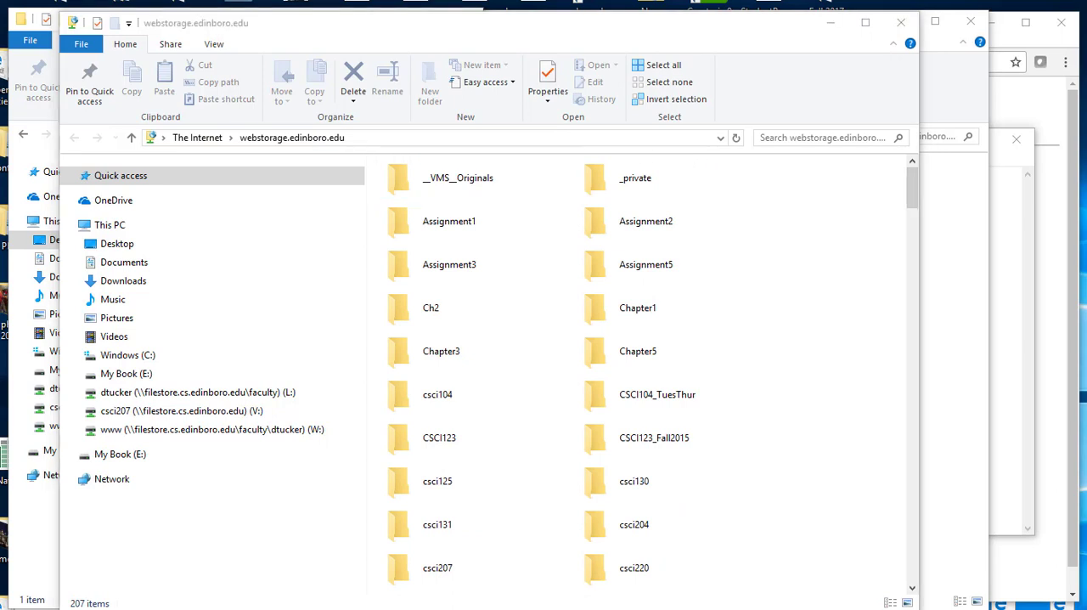
- Show the webstorage.edinboro.edu file list in the Details layout and sort it by date created in descending order
click(214, 46)
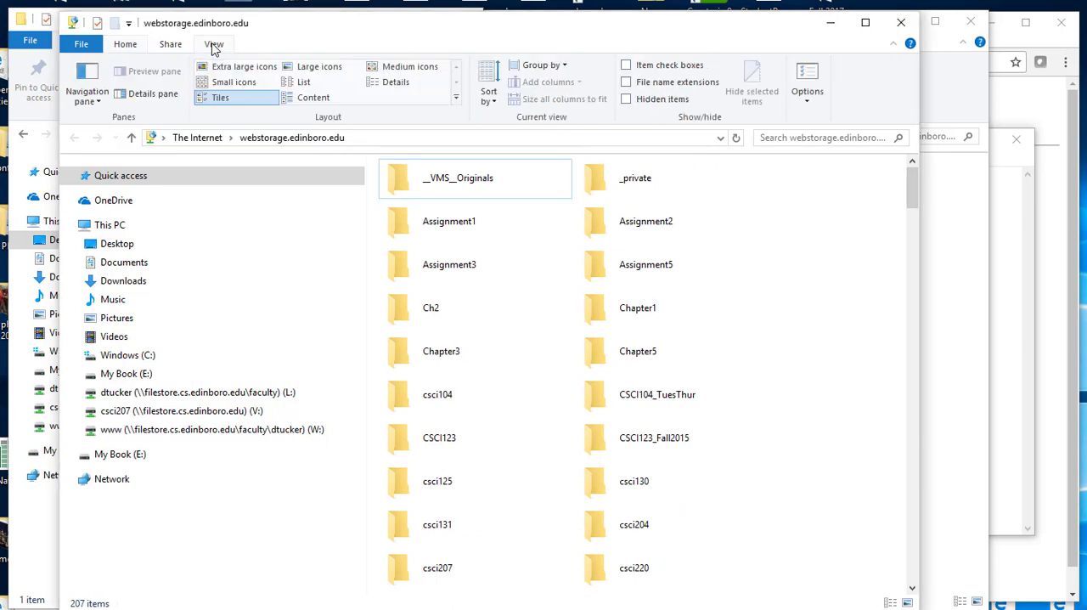
click(391, 82)
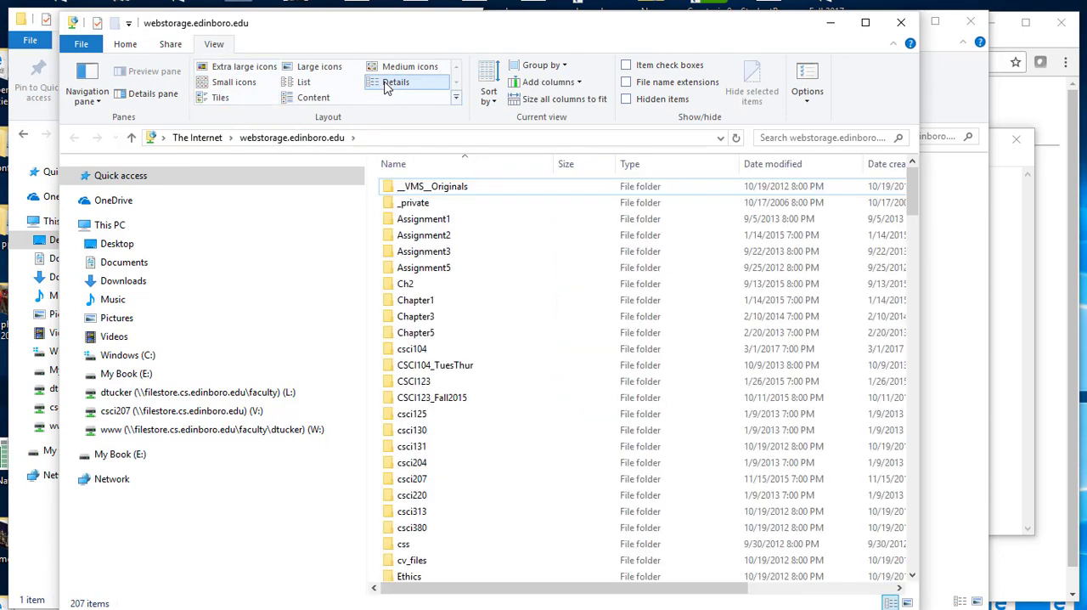
click(488, 100)
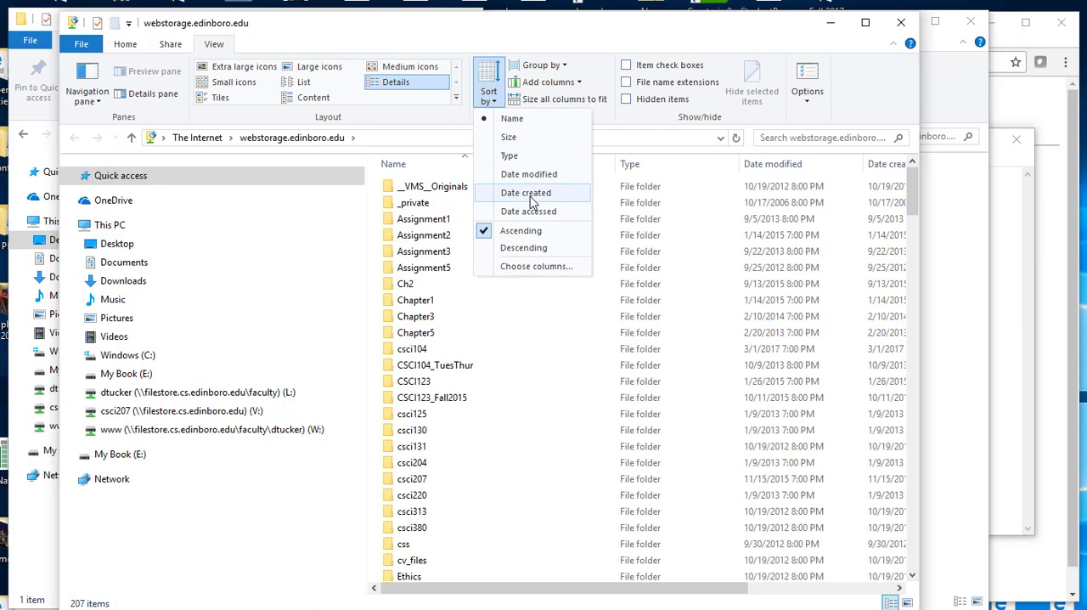
click(524, 247)
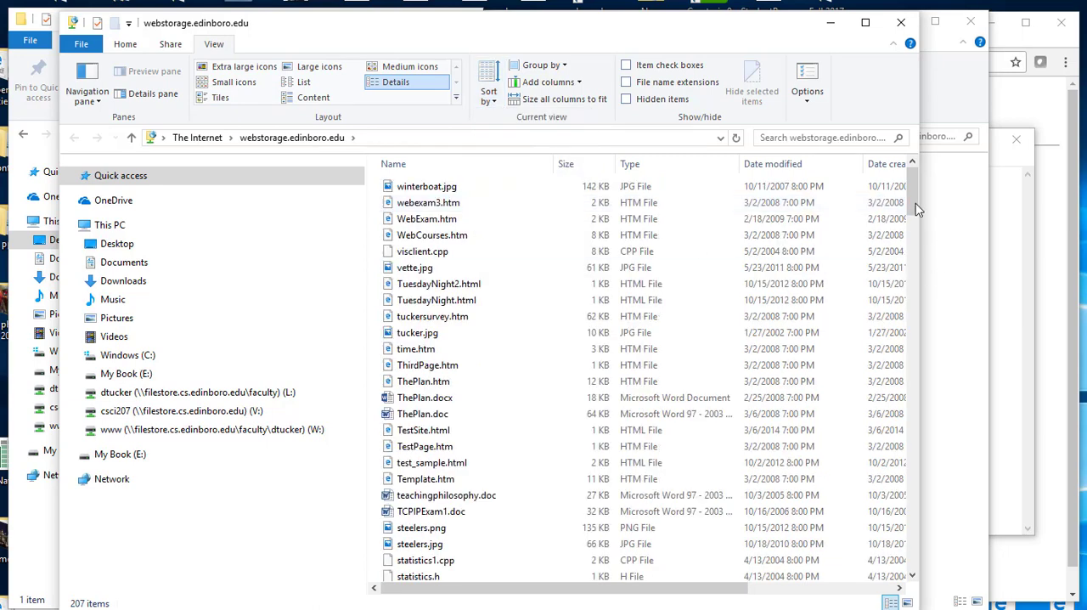
click(495, 101)
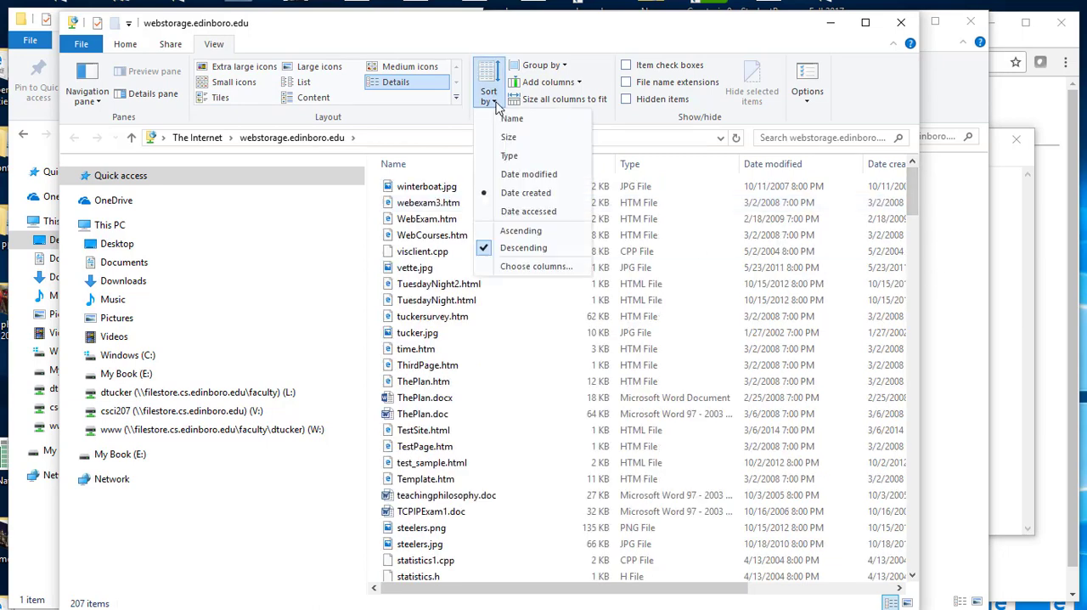
click(528, 195)
- Sort the webstorage.edinboro.edu files by date modified, newest first, and select indexForClass.html
drag(906, 190, 802, 265)
click(412, 164)
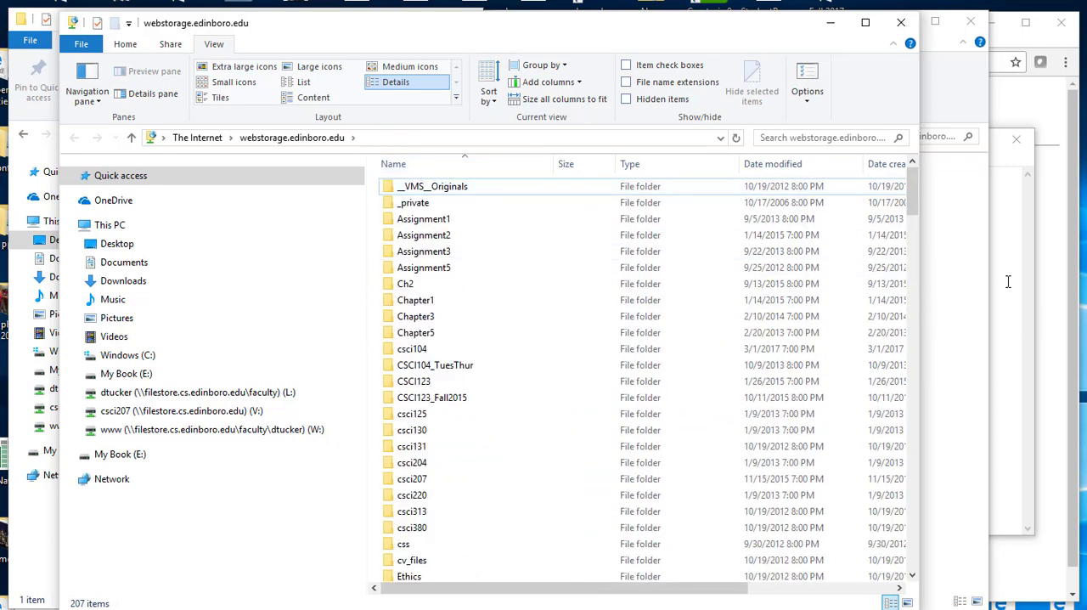
click(783, 167)
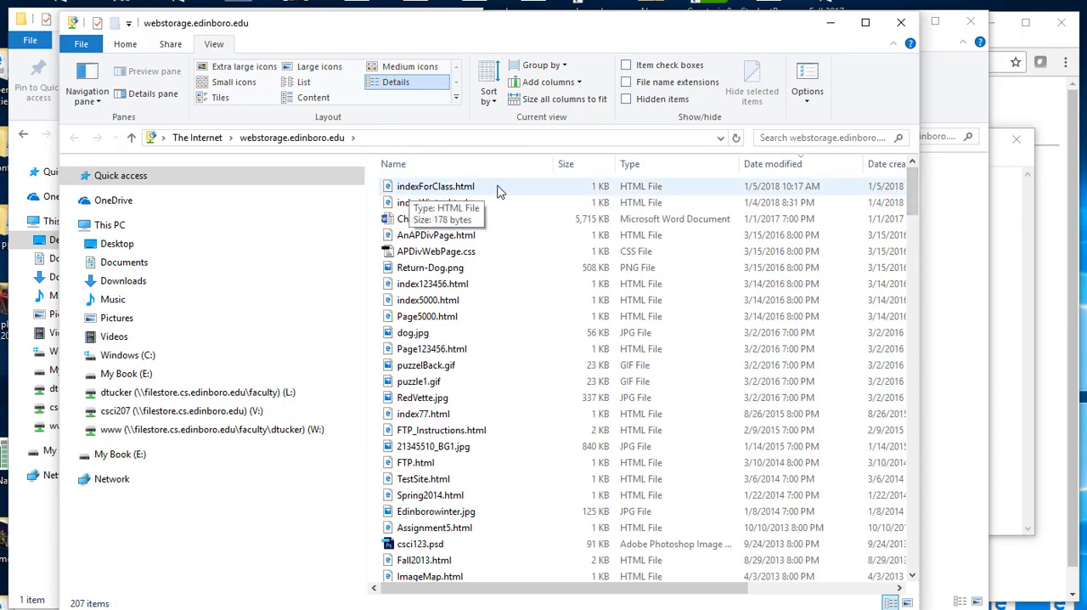
click(538, 187)
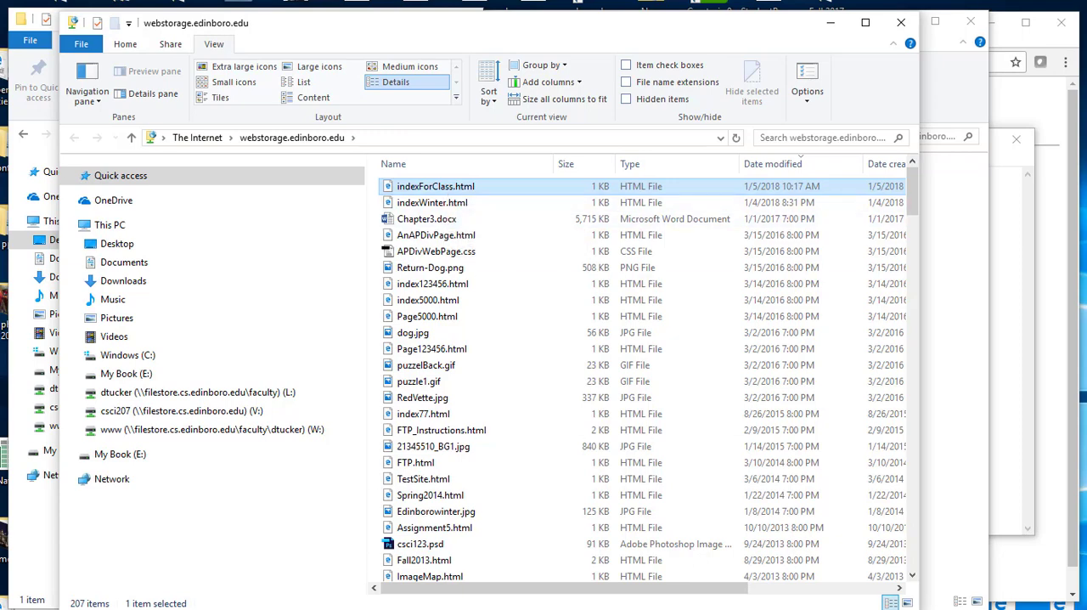
- Switch to Chrome, open a new tab and begin its address with users.edinboro.edu/
key(alt+Tab)
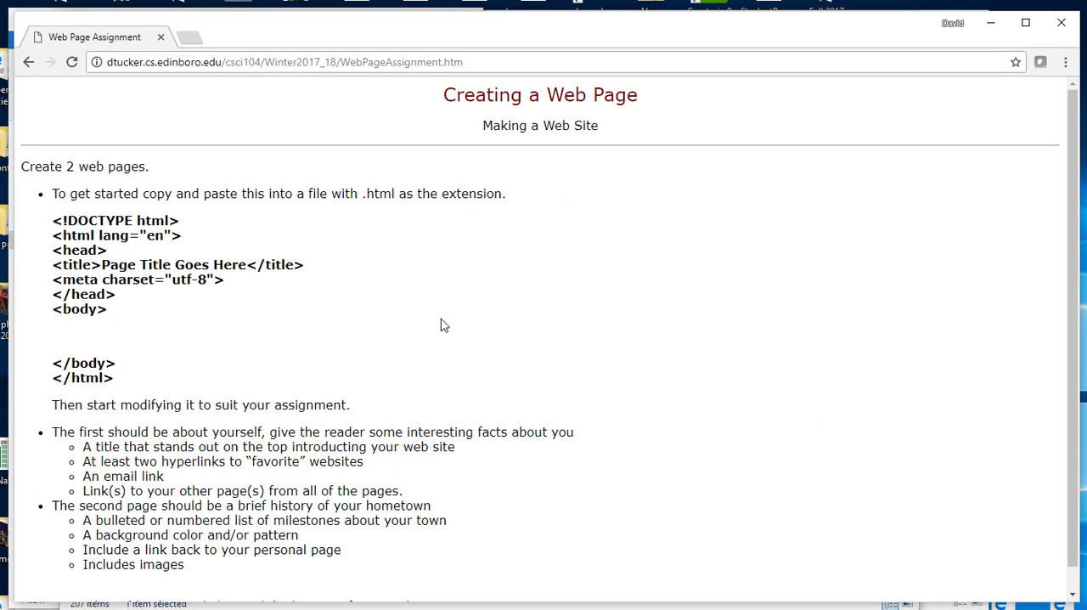
click(194, 39)
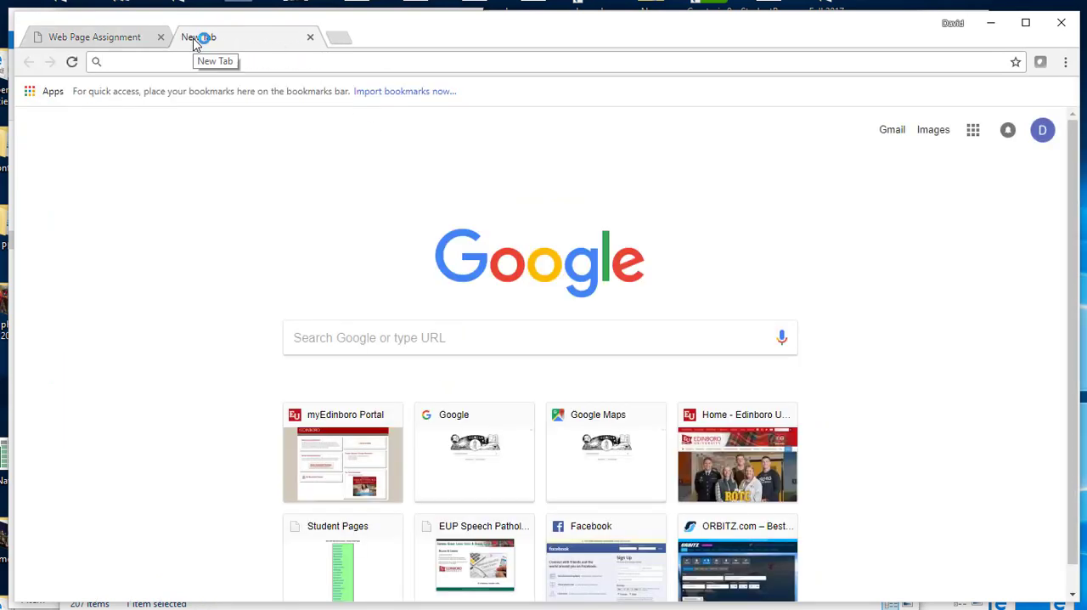
text(us)
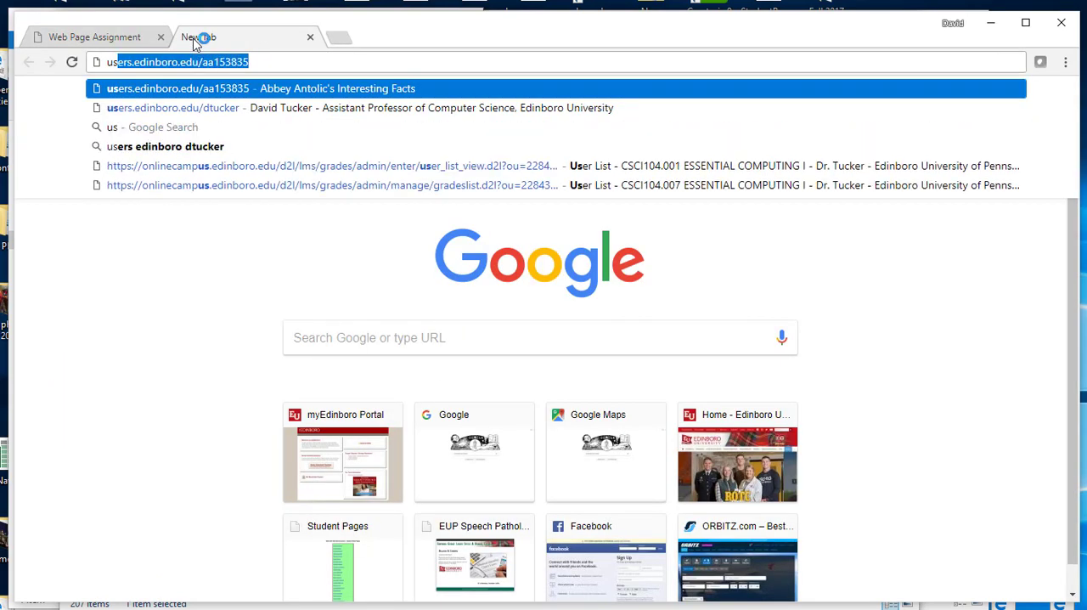
key(End)
key(BackSpace)
key(BackSpace)
key(BackSpace)
key(BackSpace)
key(BackSpace)
key(BackSpace)
key(BackSpace)
key(BackSpace)
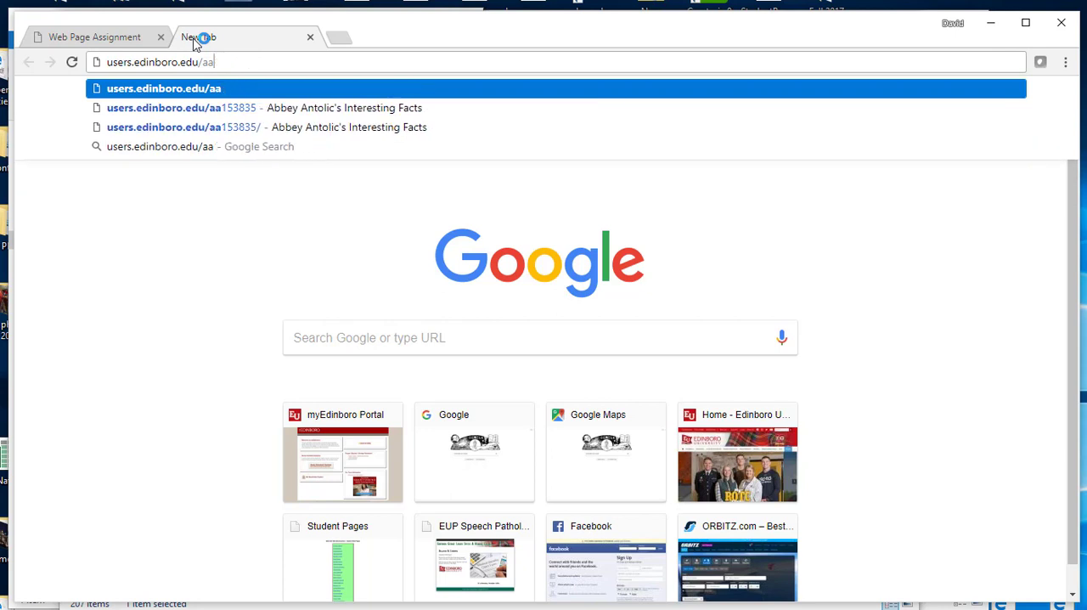
text(dtucker)
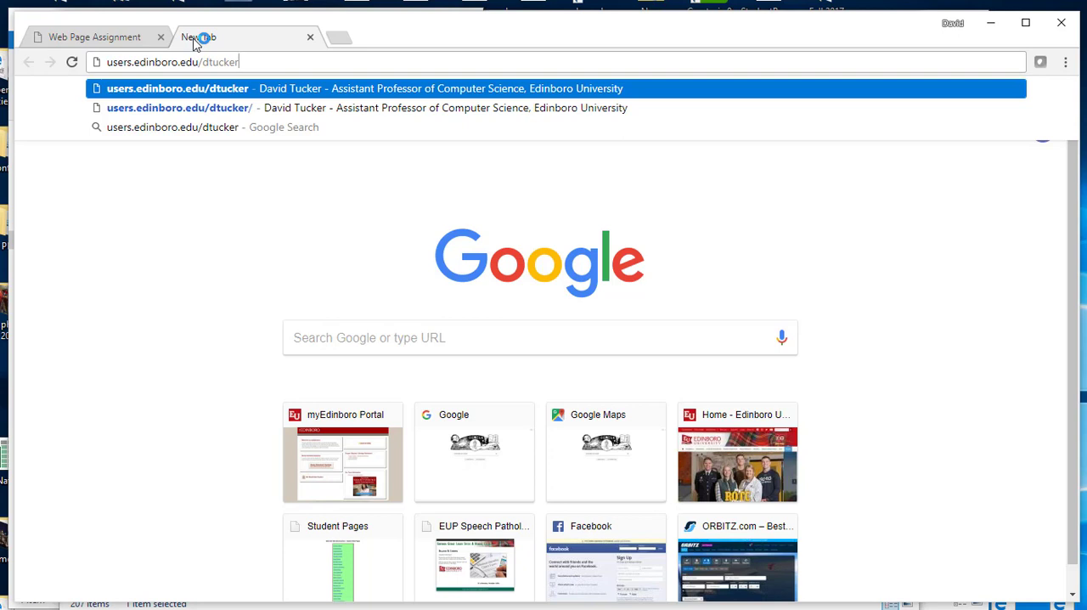
key(BackSpace)
key(BackSpace)
key(BackSpace)
key(BackSpace)
key(BackSpace)
key(BackSpace)
key(BackSpace)
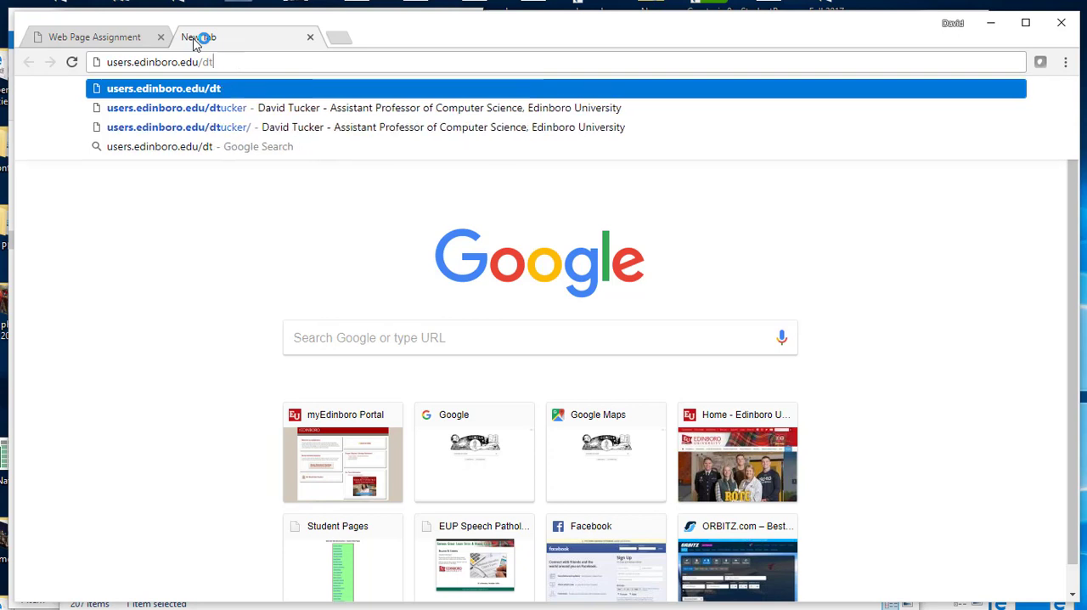
text(a)
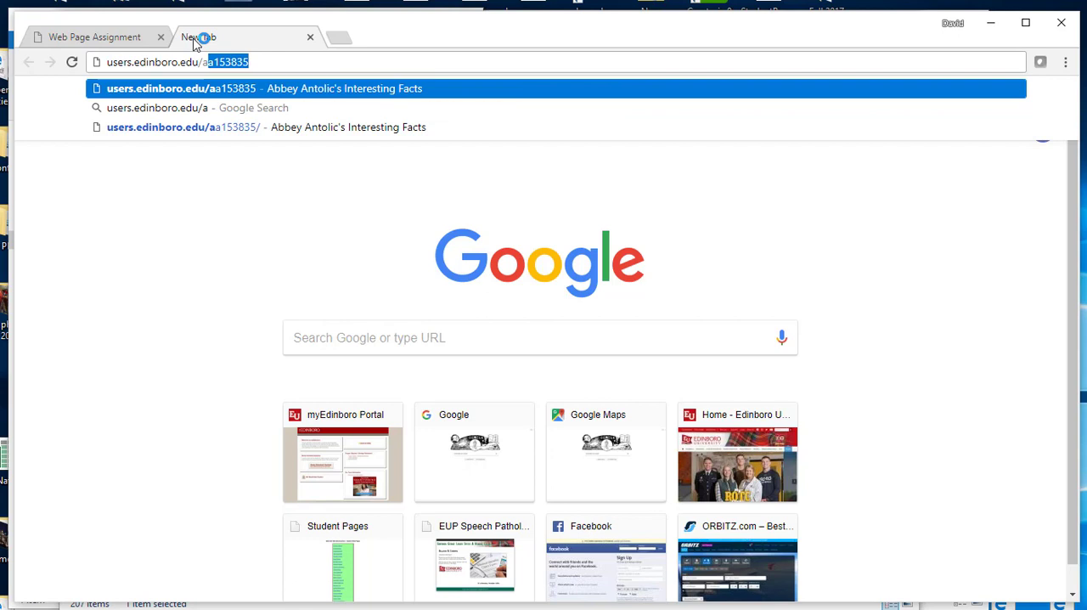
key(BackSpace)
key(BackSpace)
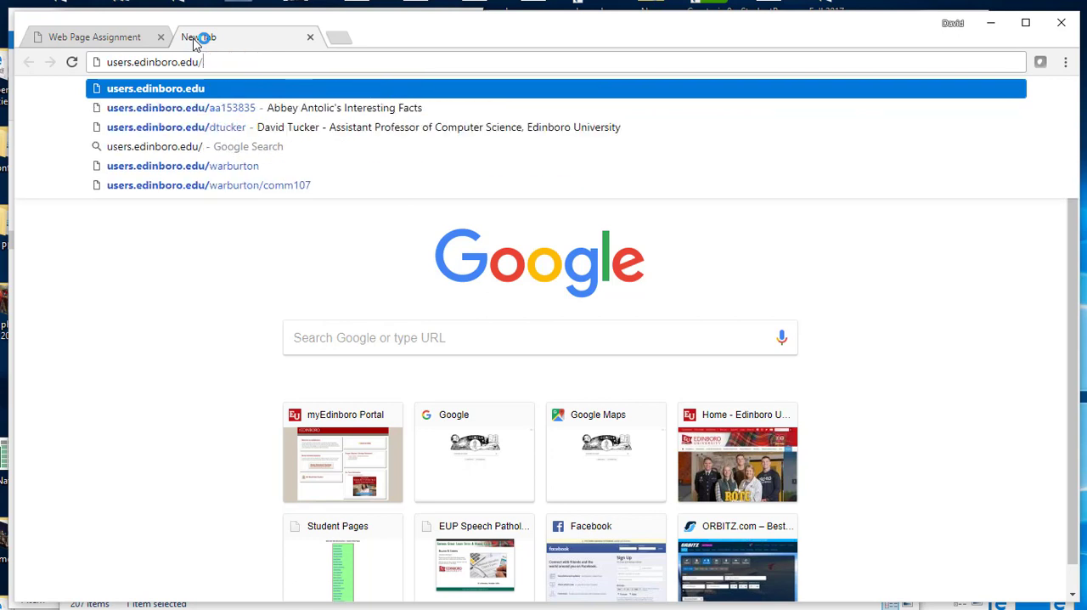
- Complete the address with the account username followed by /indexforclass.html and load the uploaded page
text(dtucker.)
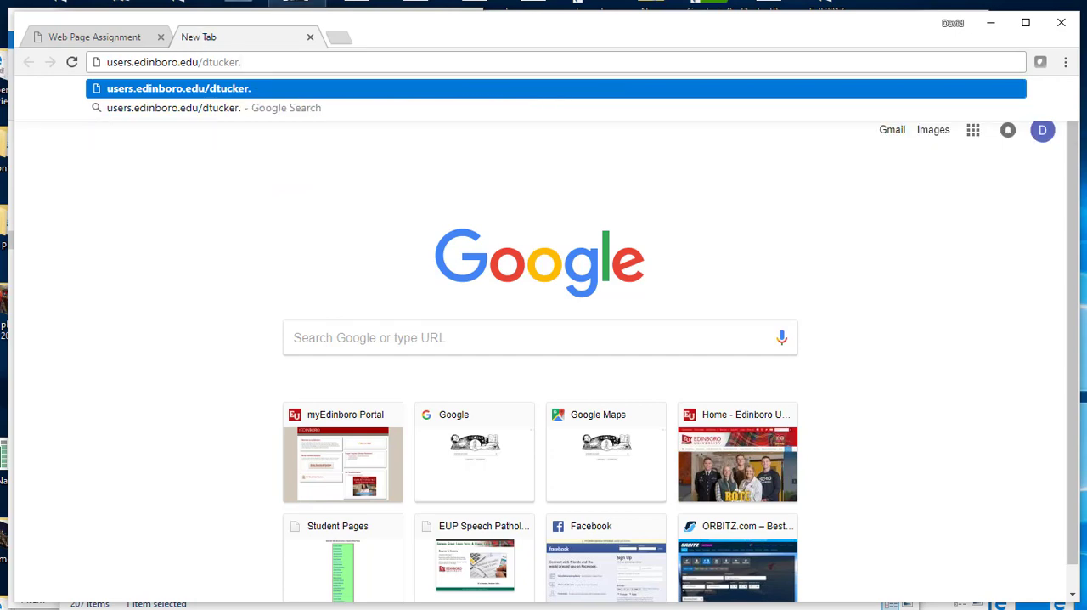
drag(413, 37, 372, 54)
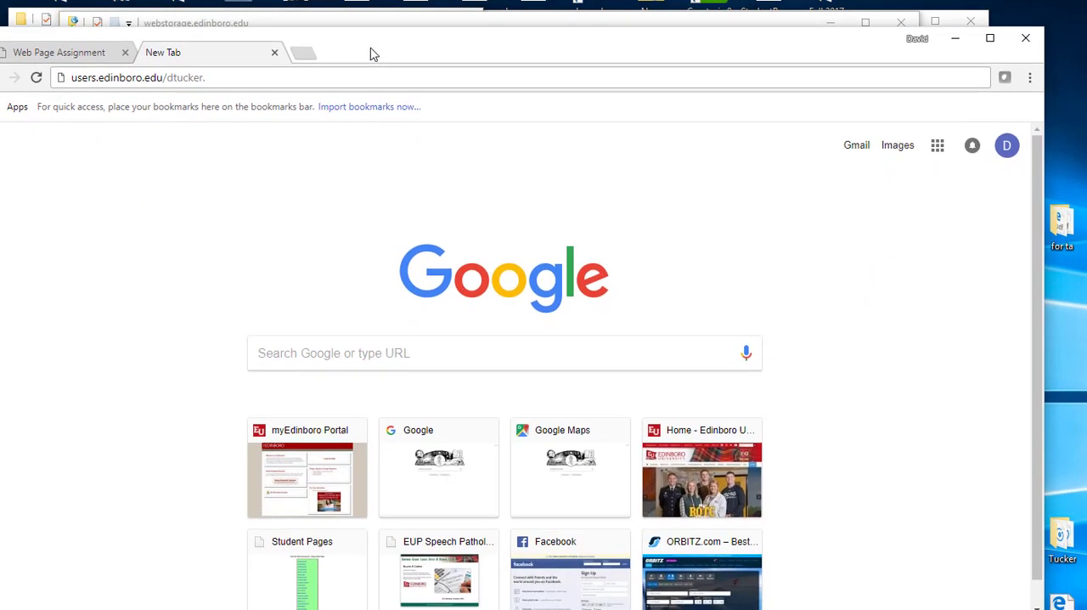
click(329, 76)
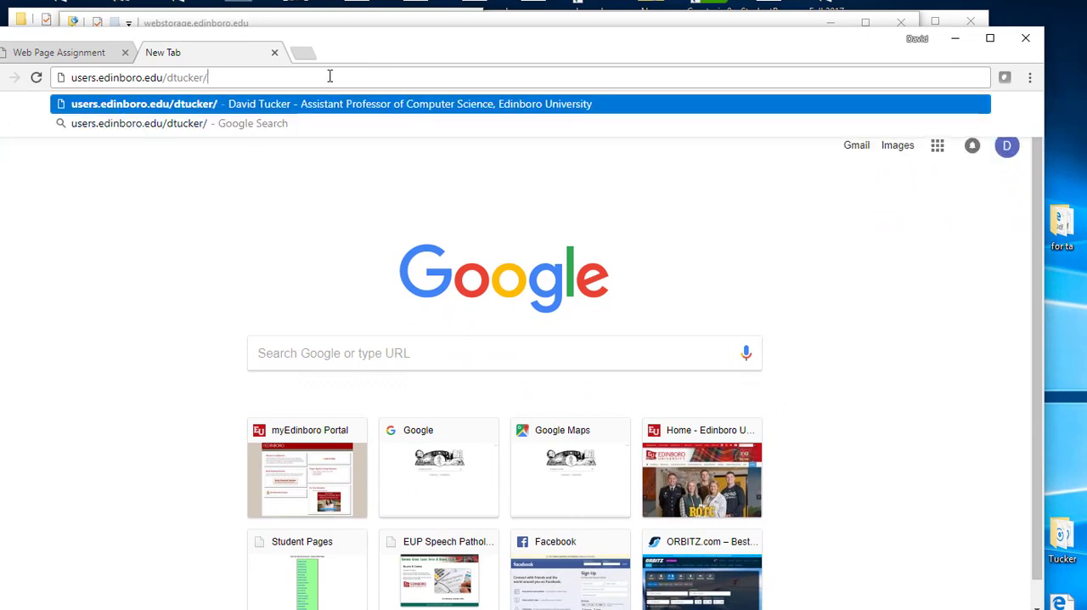
text(m)
key(BackSpace)
key(BackSpace)
text(/in)
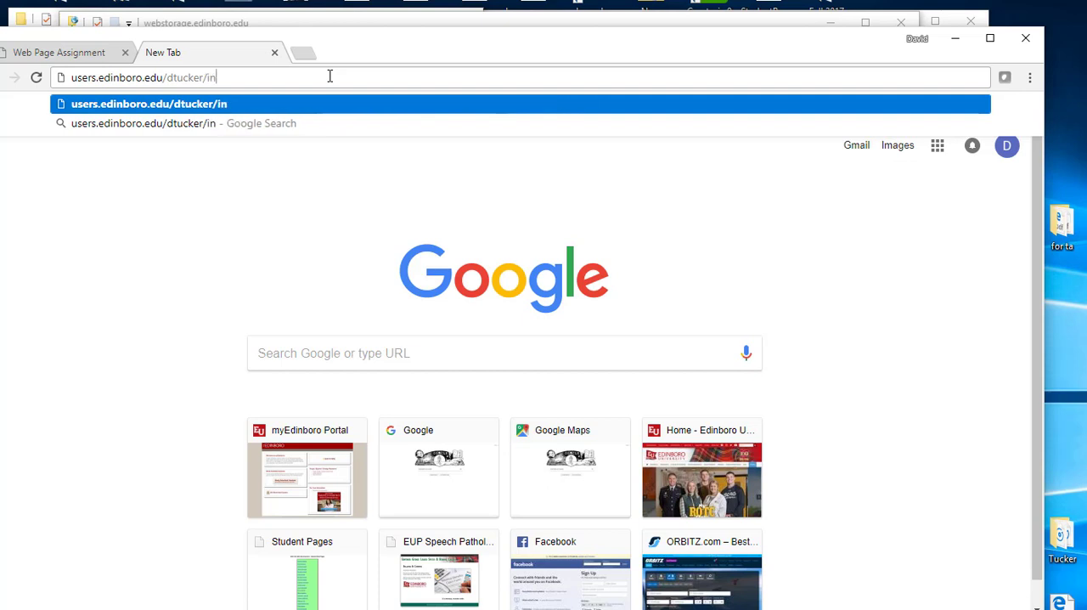
text(desfo)
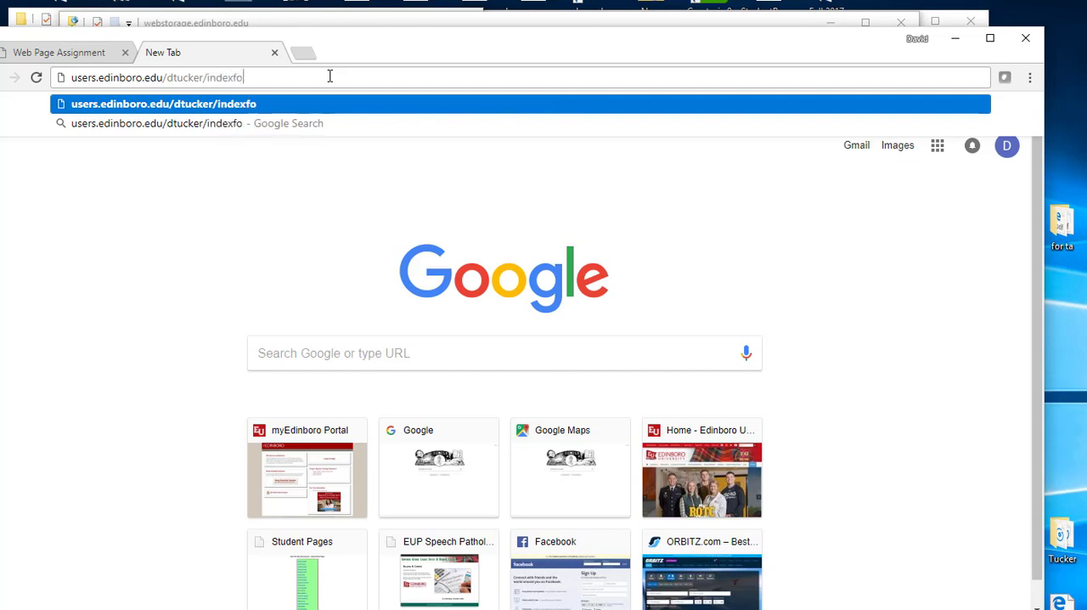
text(rclass.html)
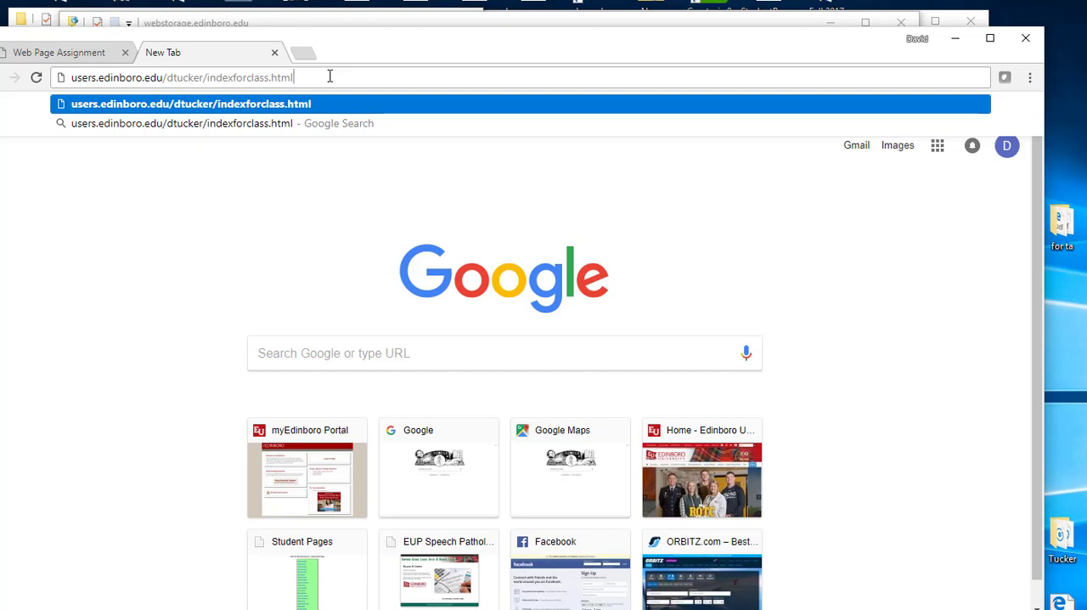
key(Return)
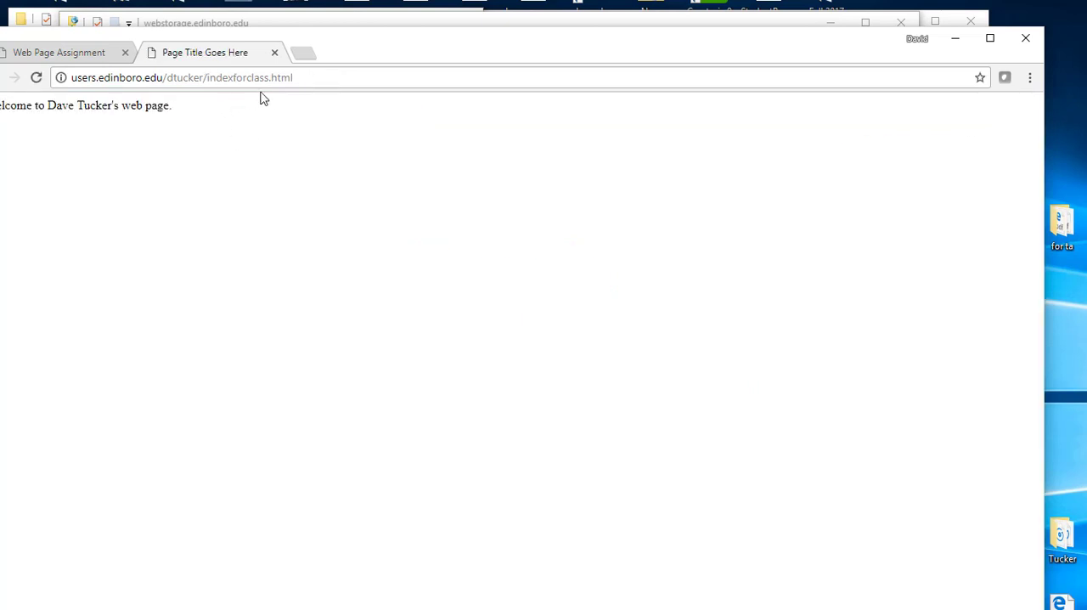
- Move the browser window aside, minimize the webstorage.edinboro.edu window showing the uploaded files, and bring the browser back into view
click(313, 77)
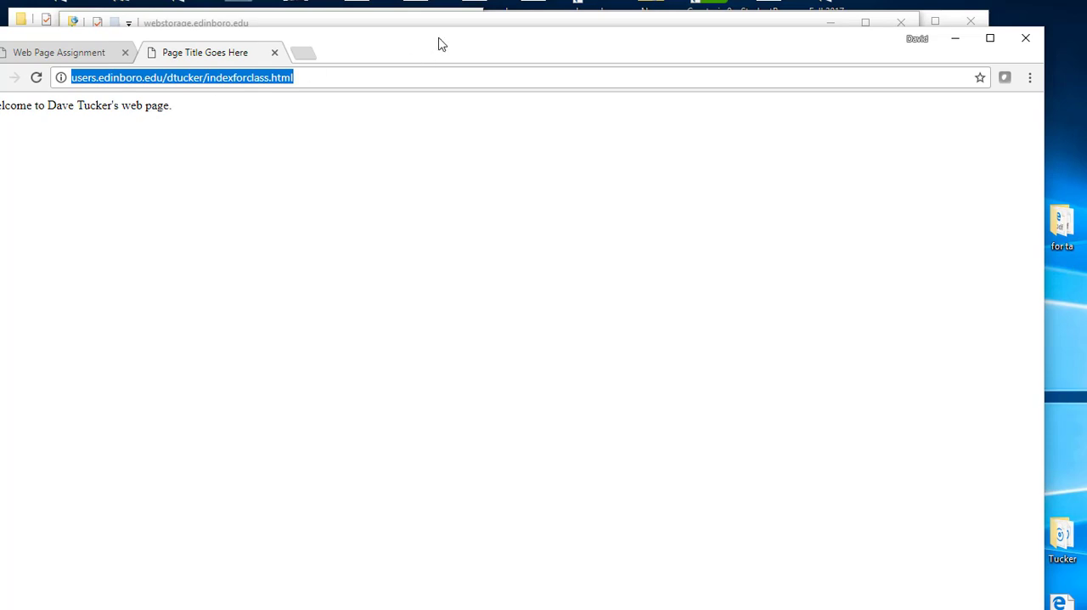
drag(439, 41, 0, 281)
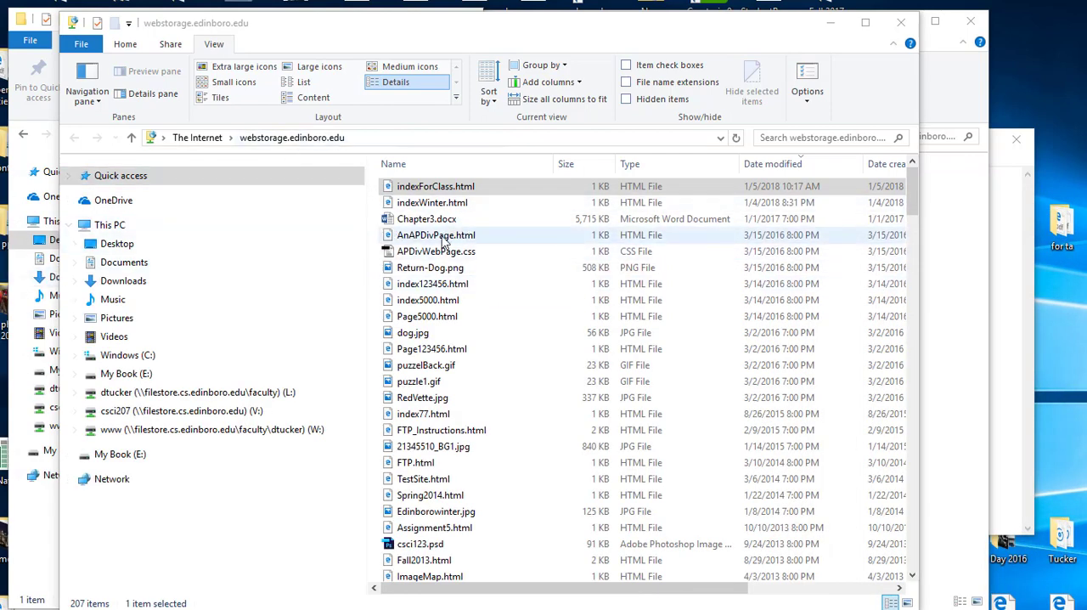
click(836, 32)
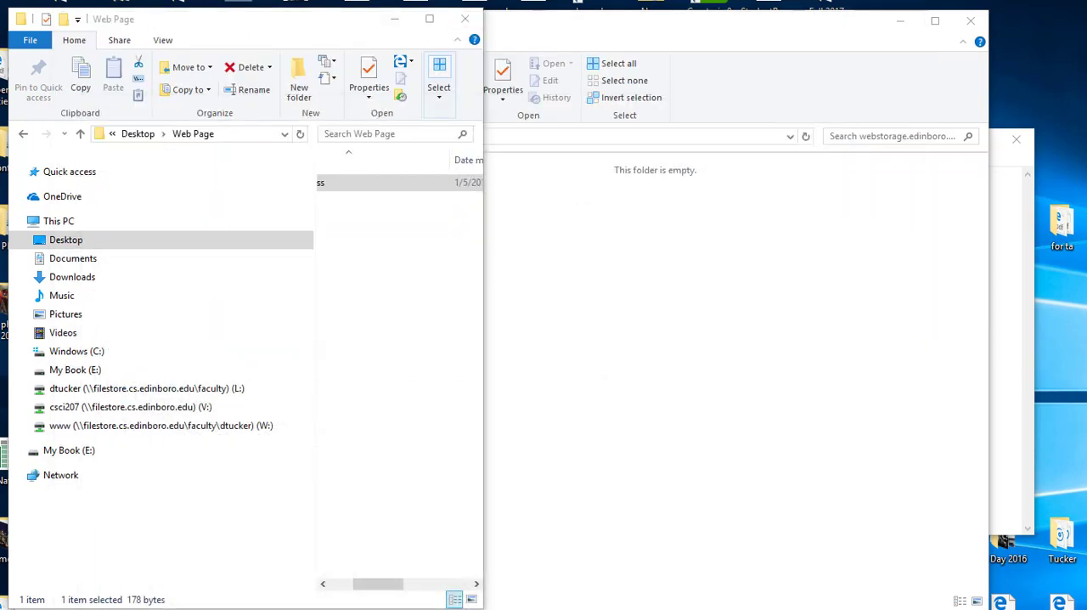
drag(1, 340, 821, 80)
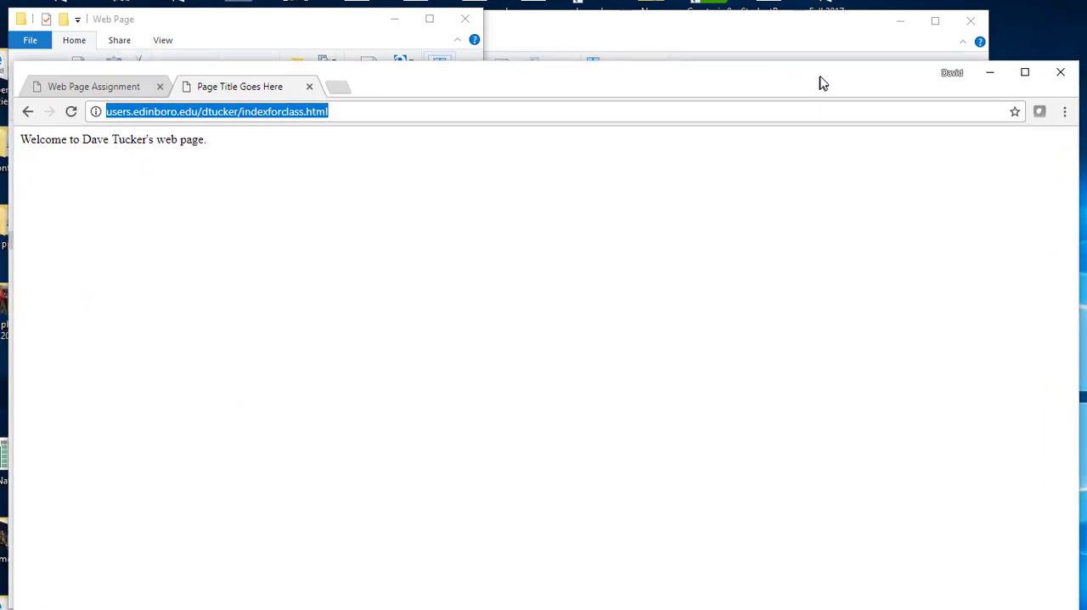
- Highlight and review the full address of the published indexforclass.html page
click(365, 113)
drag(330, 111, 59, 103)
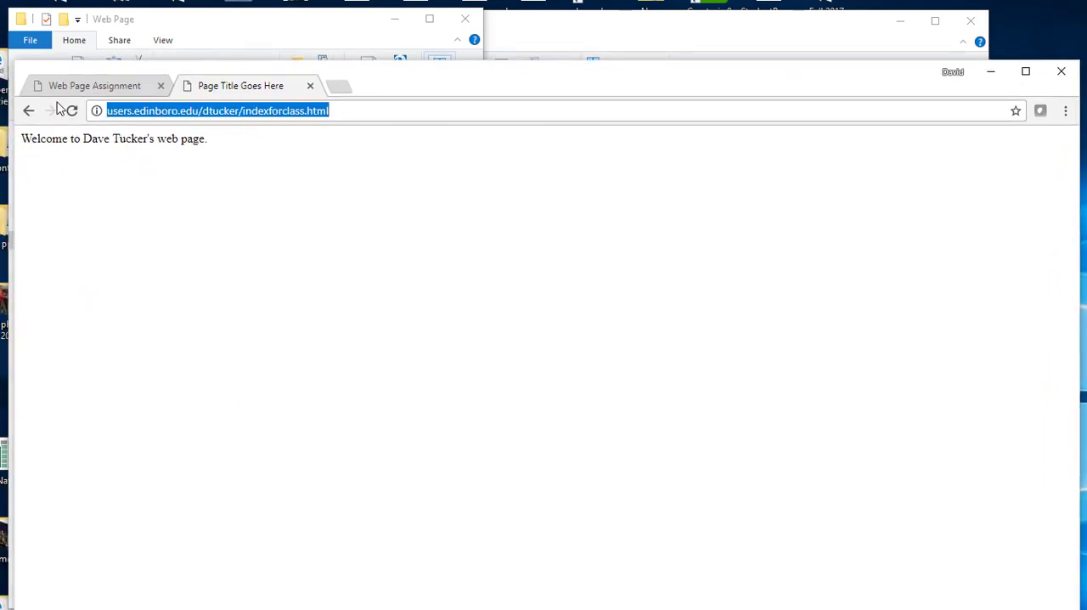
click(360, 114)
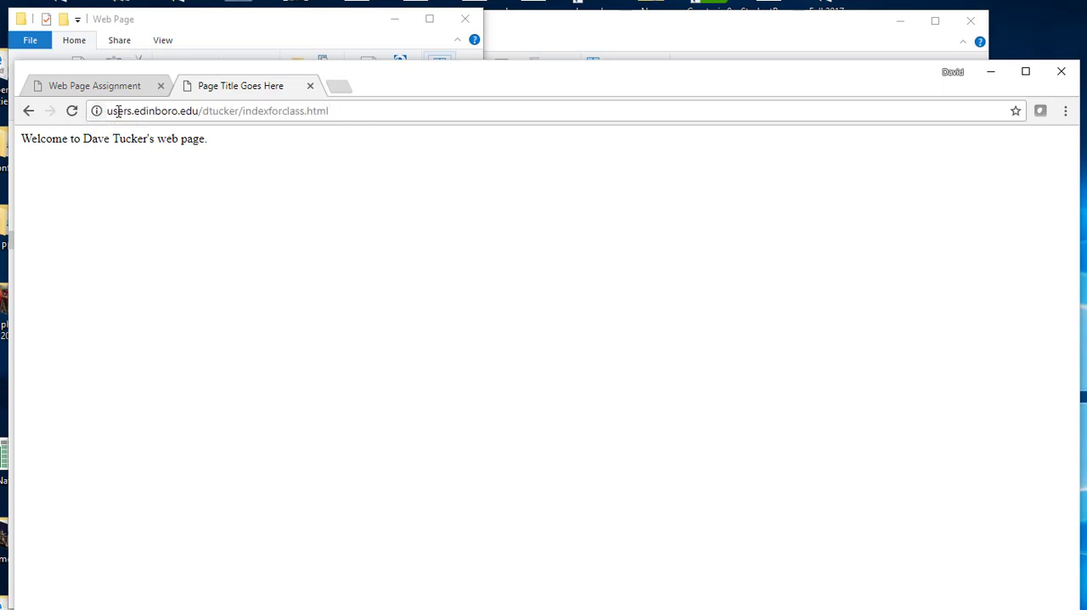